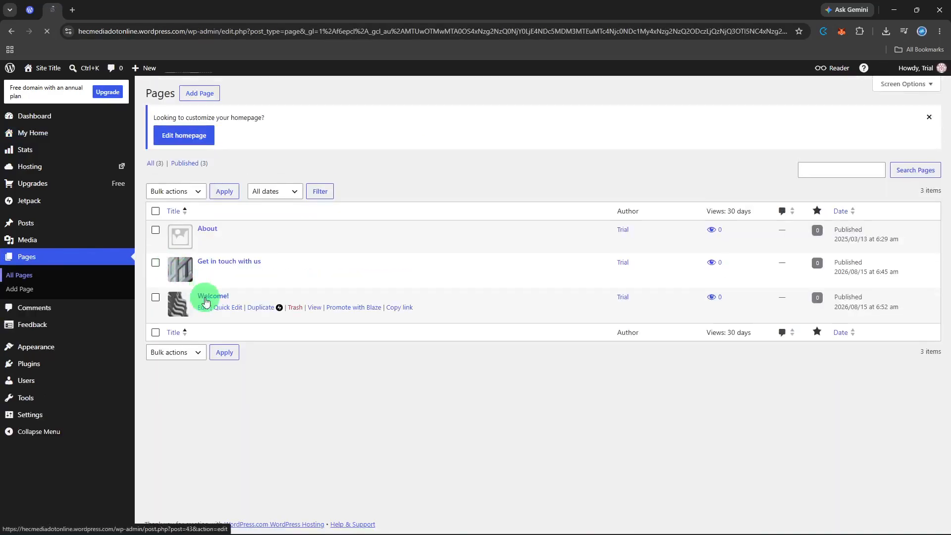
- Open the Welcome! page for editing and select its cover block
{"action": "left_click", "coordinate": [209, 308]}
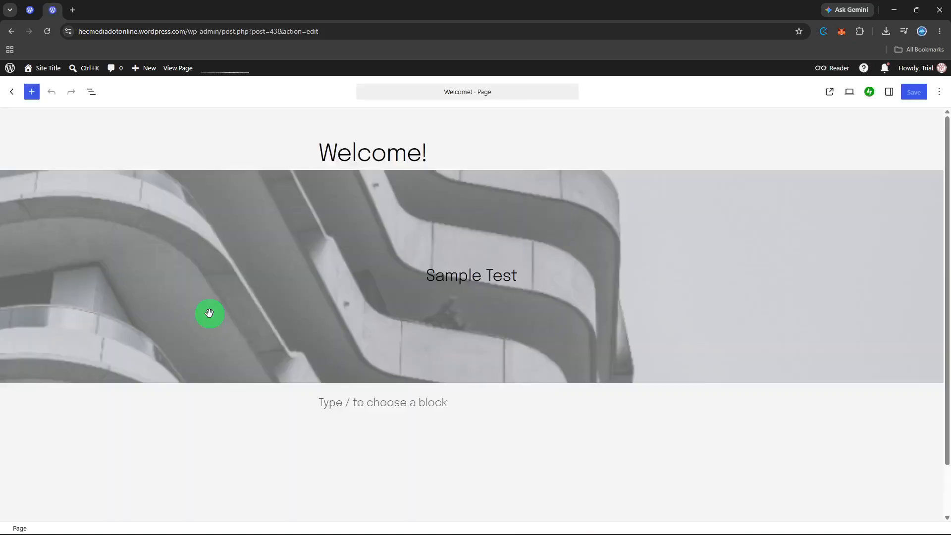
{"action": "left_click", "coordinate": [209, 314]}
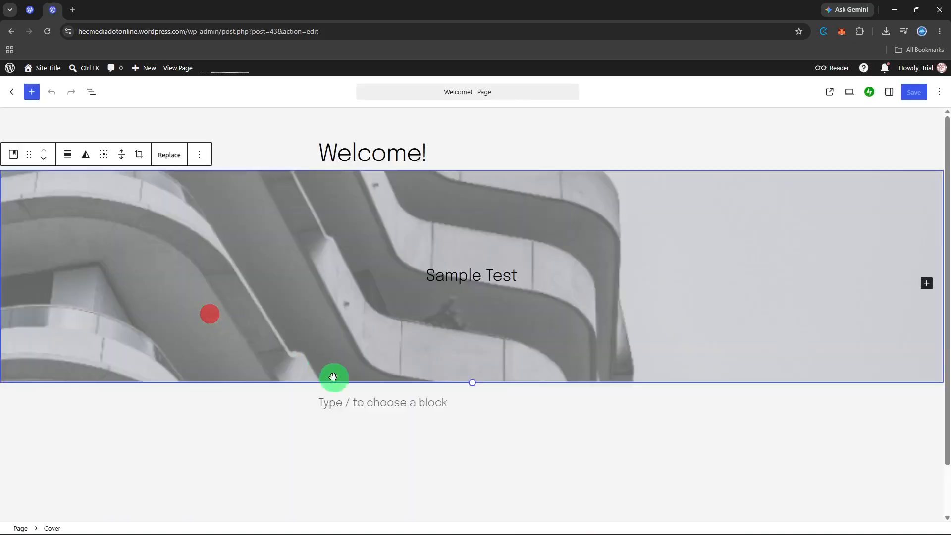
{"action": "right_click", "coordinate": [385, 335]}
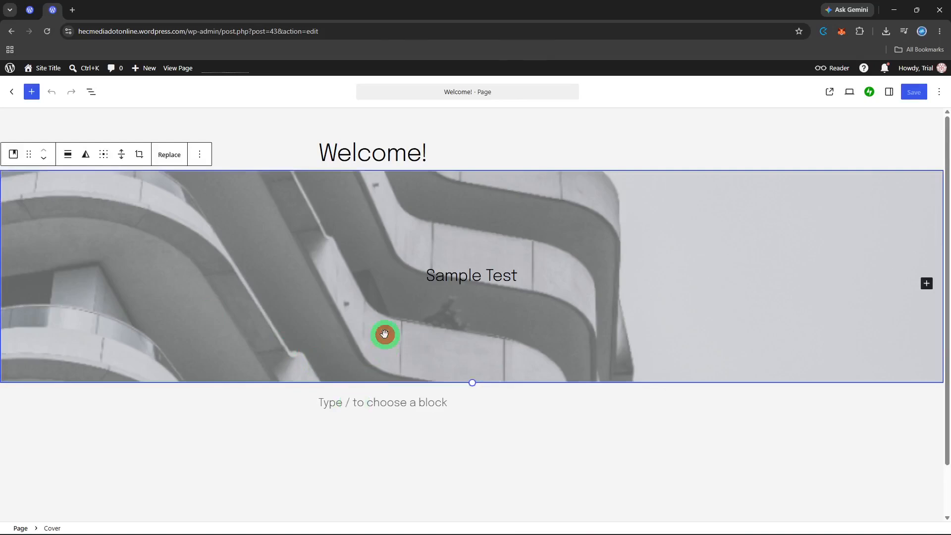
{"action": "left_click", "coordinate": [385, 334]}
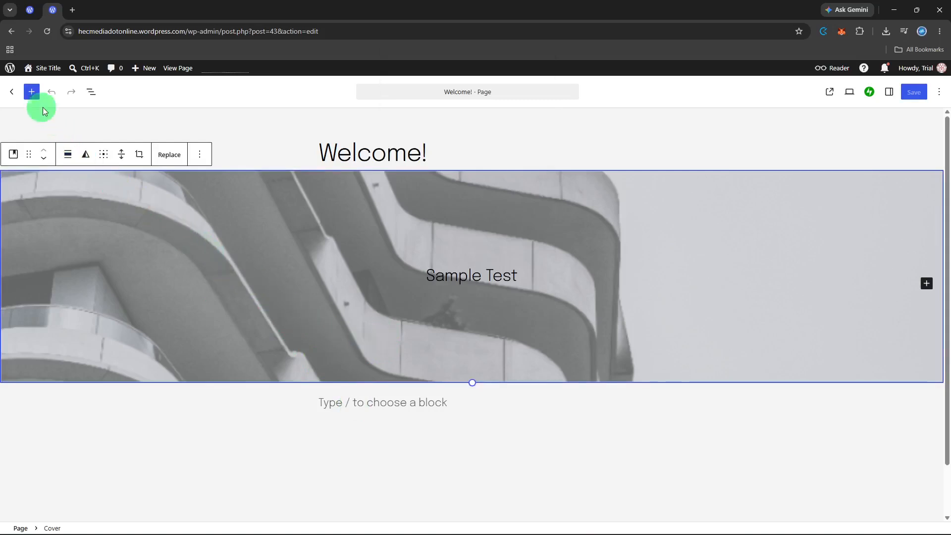
{"action": "left_click", "coordinate": [35, 98]}
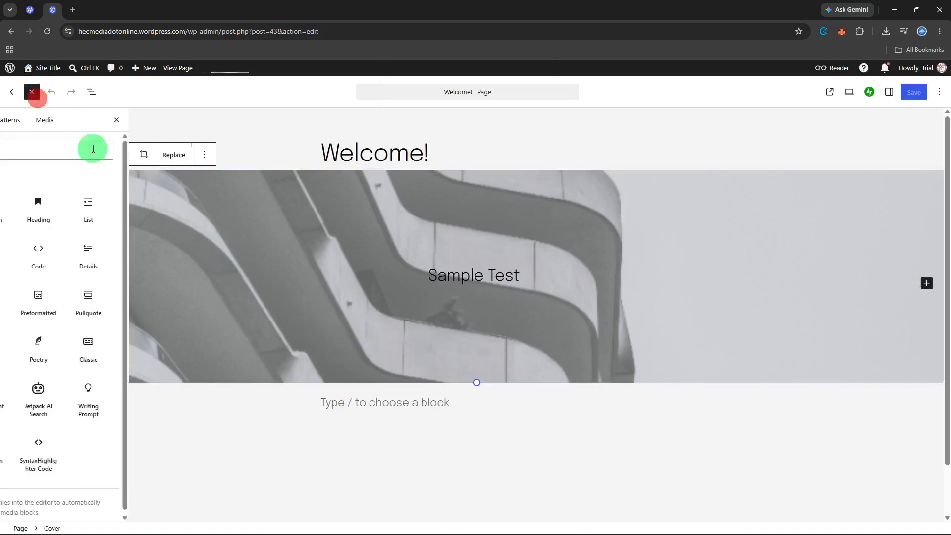
{"action": "left_click", "coordinate": [800, 212]}
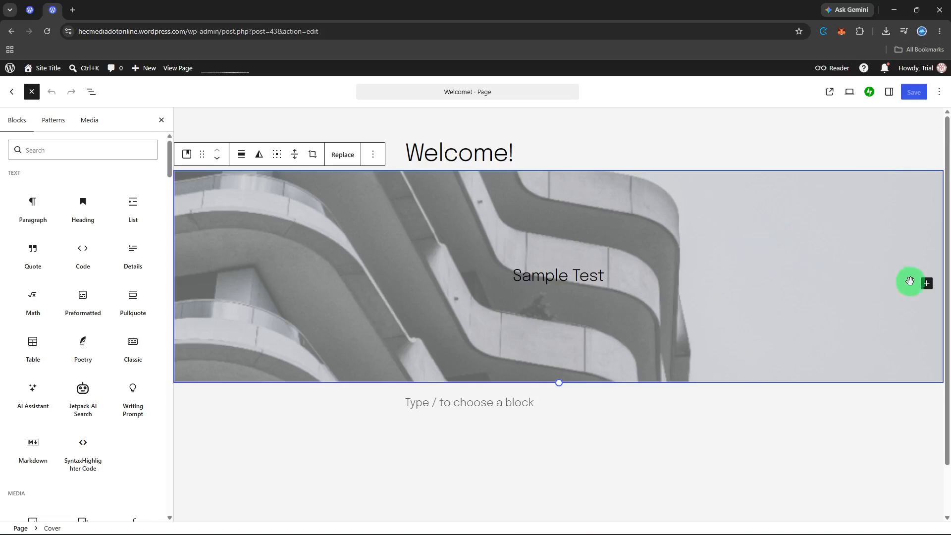
{"action": "left_click", "coordinate": [926, 284]}
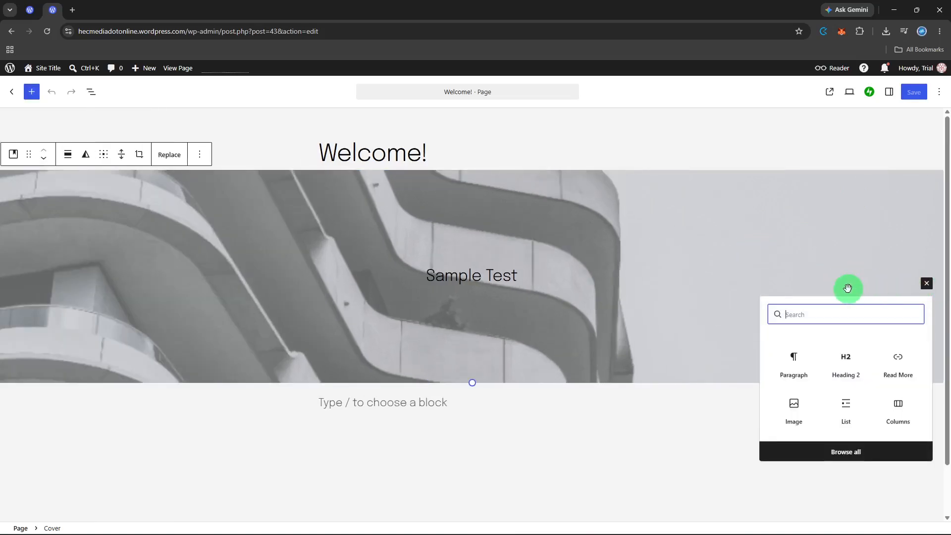
{"action": "left_click", "coordinate": [848, 288]}
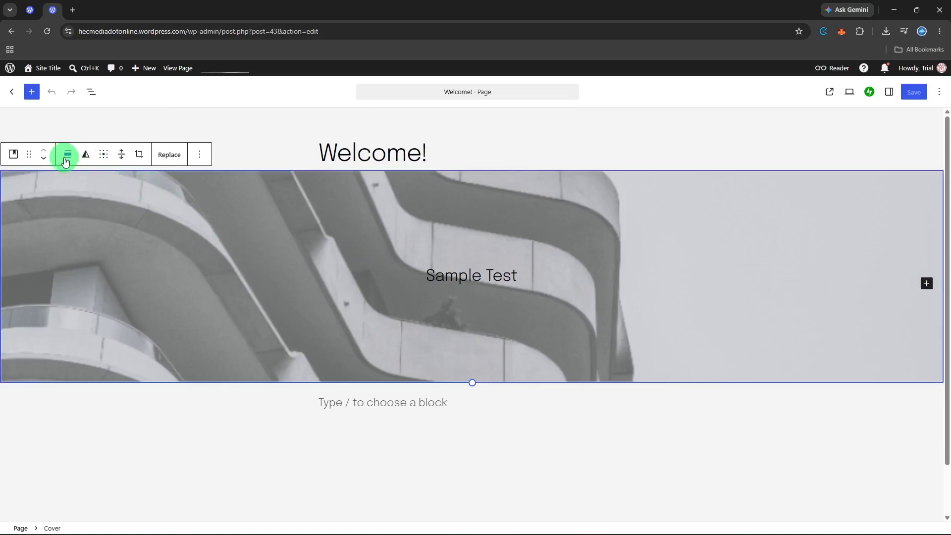
{"action": "left_click", "coordinate": [194, 162]}
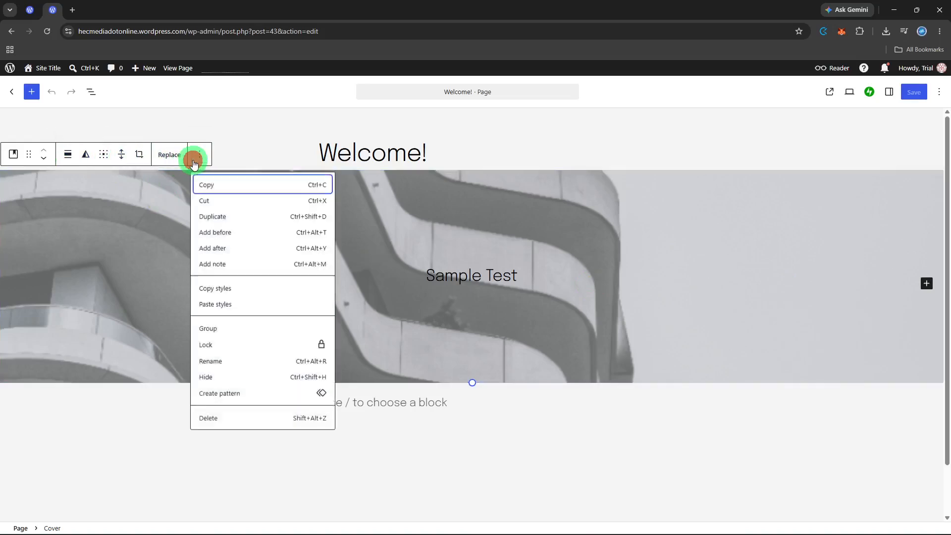
{"action": "left_click", "coordinate": [194, 162]}
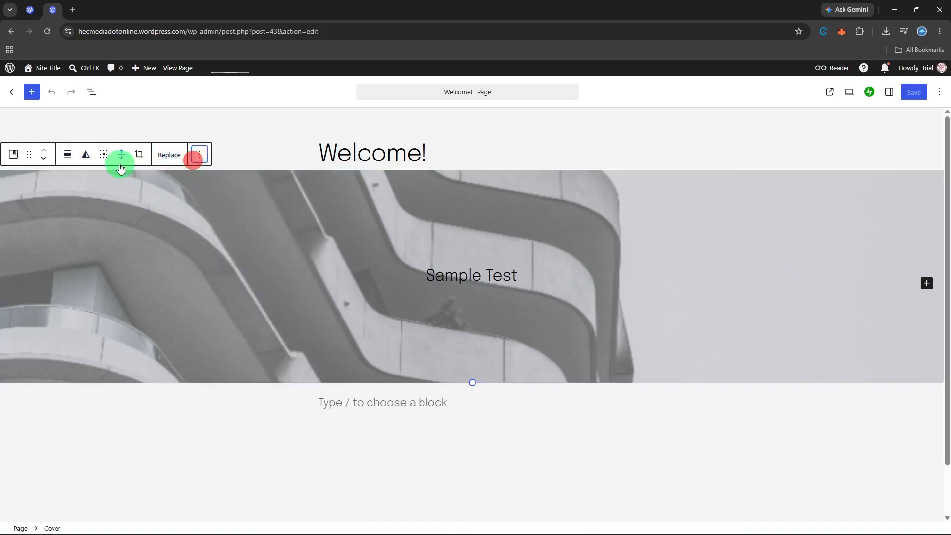
- Try center alignment on the cover block and reset its alignment to none
{"action": "left_click", "coordinate": [69, 162]}
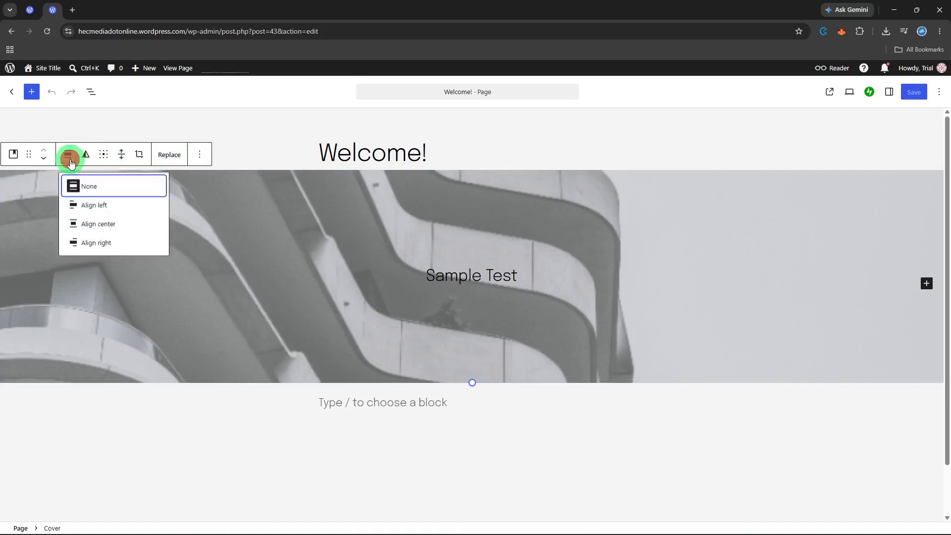
{"action": "left_click", "coordinate": [100, 223]}
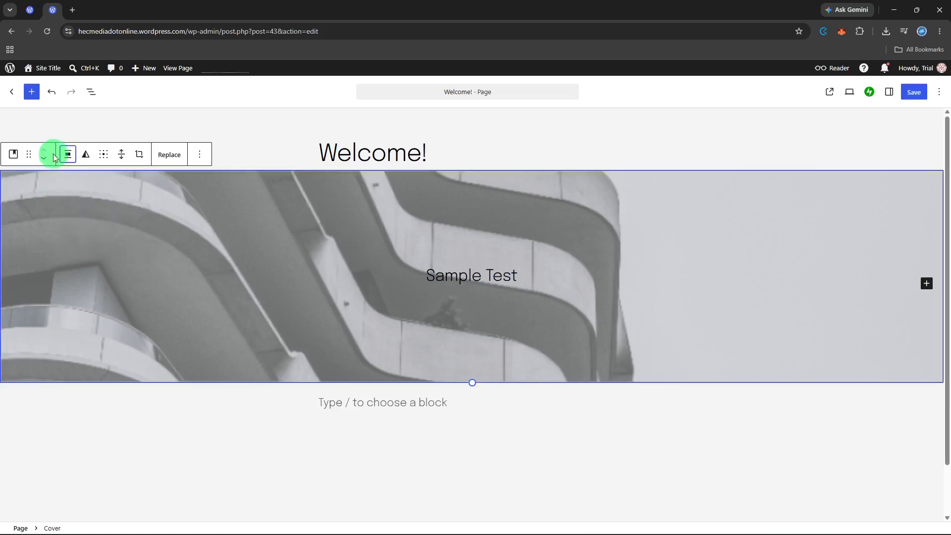
{"action": "left_click", "coordinate": [72, 155]}
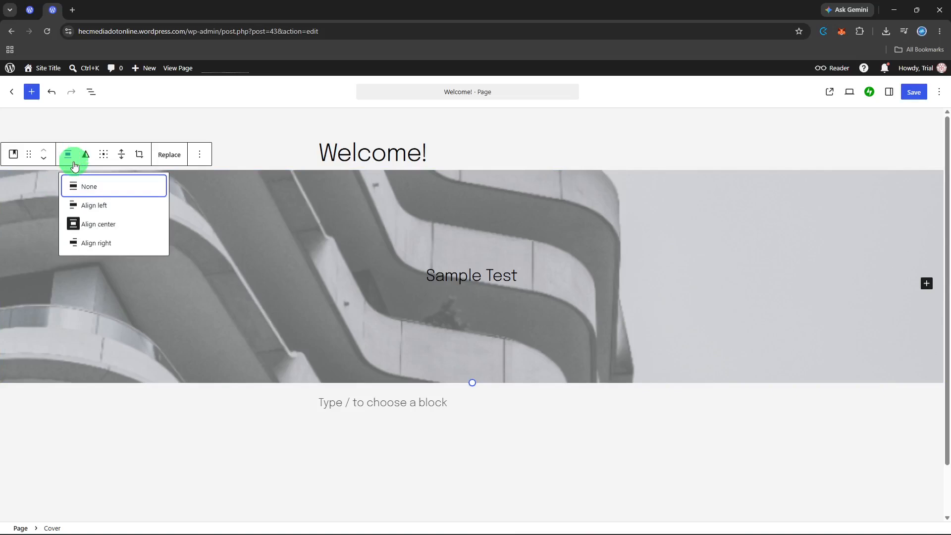
{"action": "left_click", "coordinate": [75, 219]}
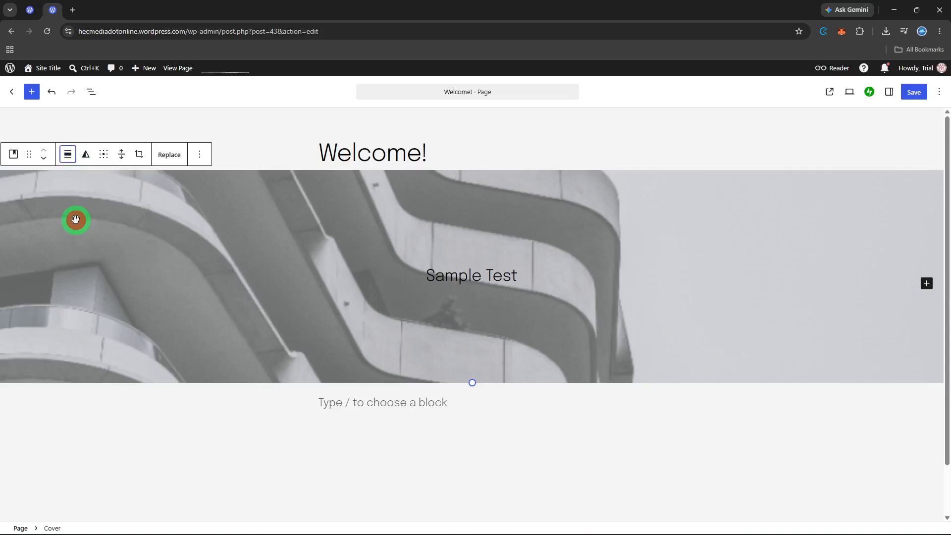
- Try left and right alignment on the cover block
{"action": "left_click", "coordinate": [68, 156]}
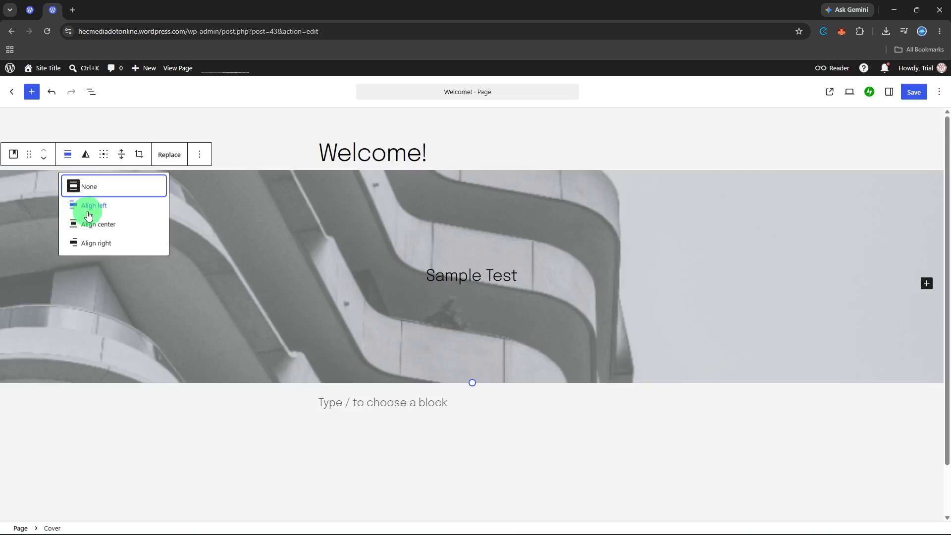
{"action": "left_click", "coordinate": [125, 214]}
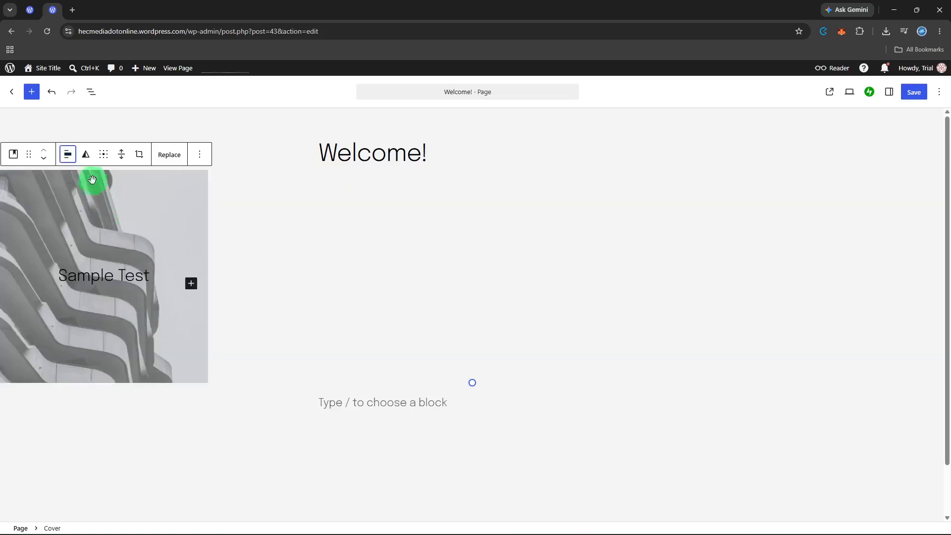
{"action": "left_click", "coordinate": [70, 158]}
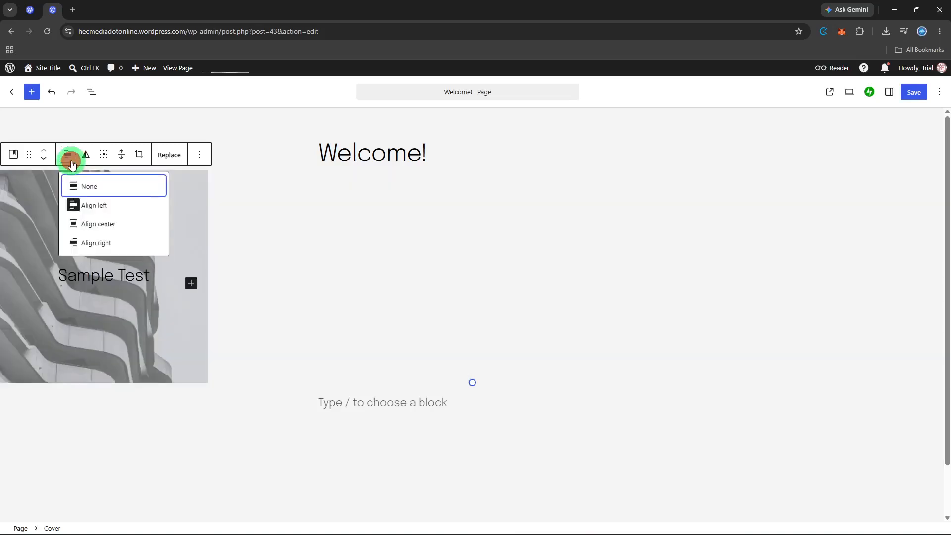
{"action": "left_click", "coordinate": [118, 248]}
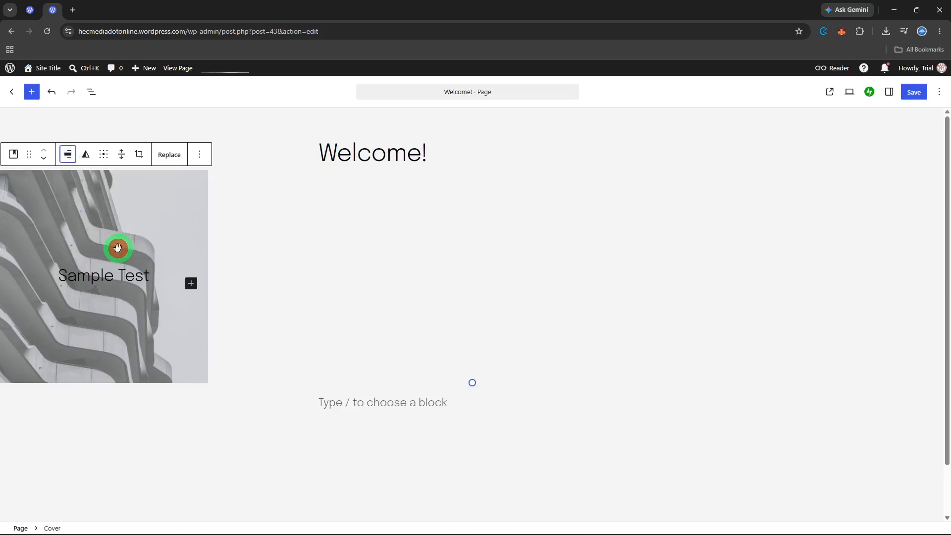
- Set the cover block's alignment to center
{"action": "left_click", "coordinate": [75, 156]}
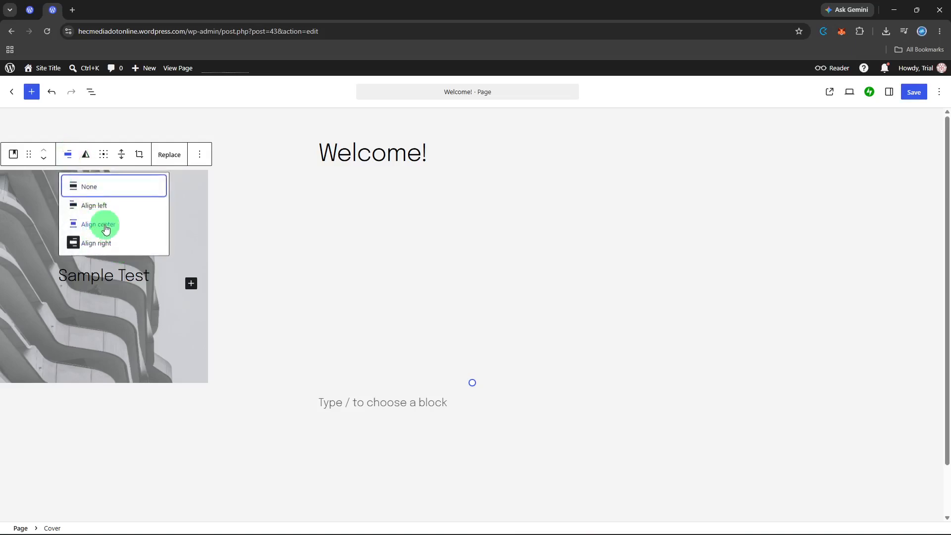
{"action": "left_click", "coordinate": [106, 227]}
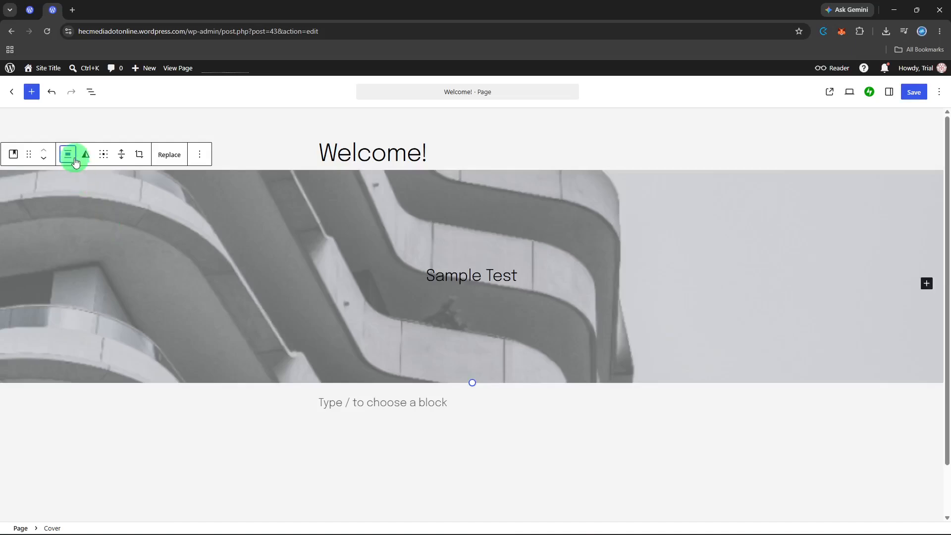
{"action": "left_click", "coordinate": [75, 162]}
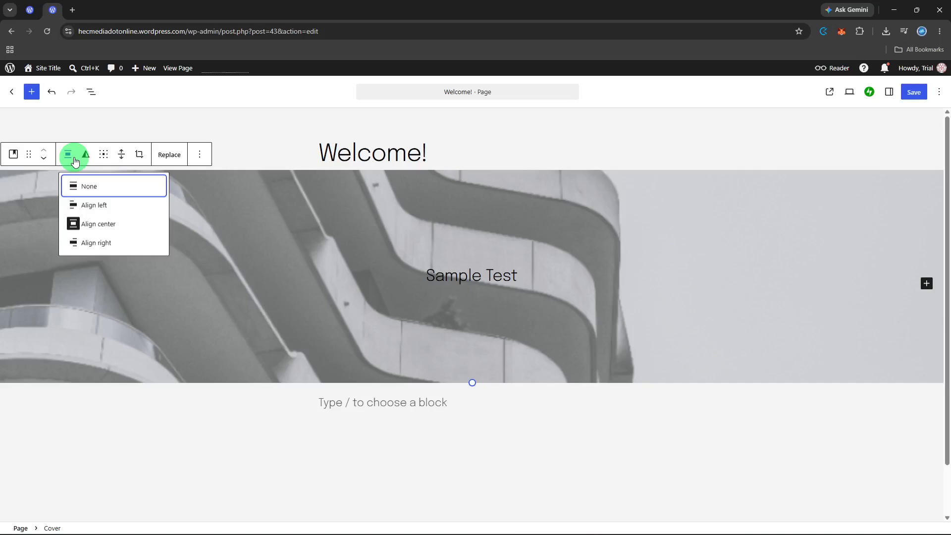
{"action": "left_click", "coordinate": [104, 205]}
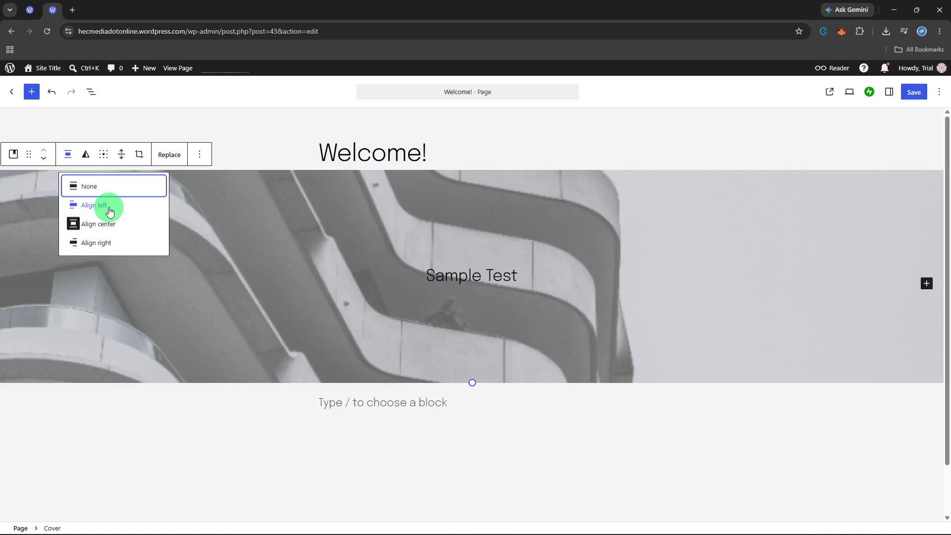
- Set the cover block to full height
{"action": "left_click", "coordinate": [122, 155]}
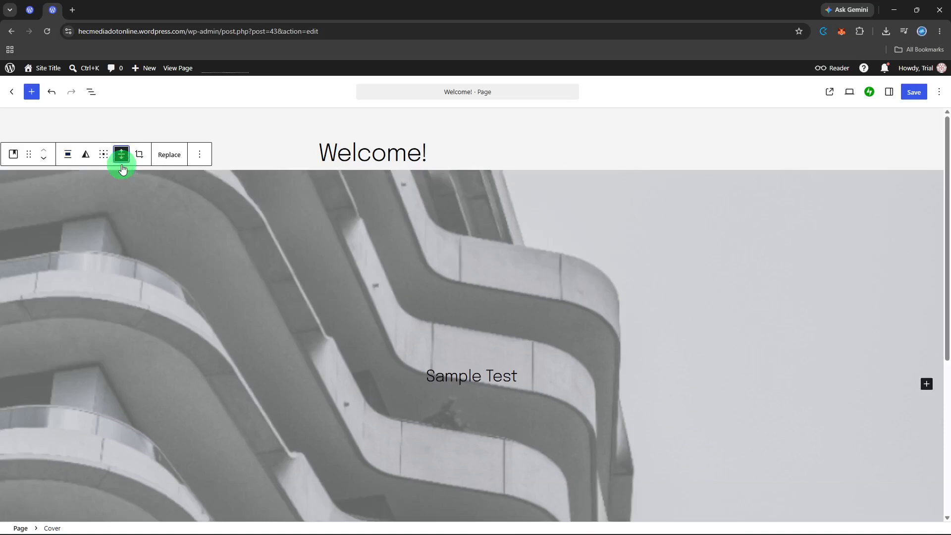
{"action": "scroll", "coordinate": [122, 166], "scroll_direction": "down", "scroll_amount": 3}
{"action": "scroll", "coordinate": [122, 166], "scroll_direction": "up", "scroll_amount": 3}
{"action": "scroll", "coordinate": [359, 217], "scroll_direction": "down", "scroll_amount": 1}
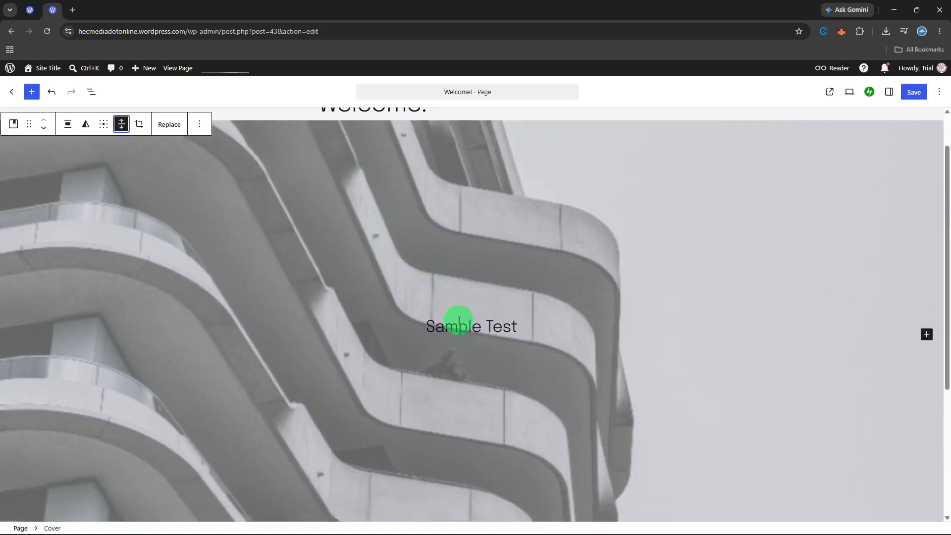
- Try left and right text alignment on the "Sample Test" paragraph inside the cover block
{"action": "double_click", "coordinate": [460, 324]}
{"action": "triple_click", "coordinate": [465, 326]}
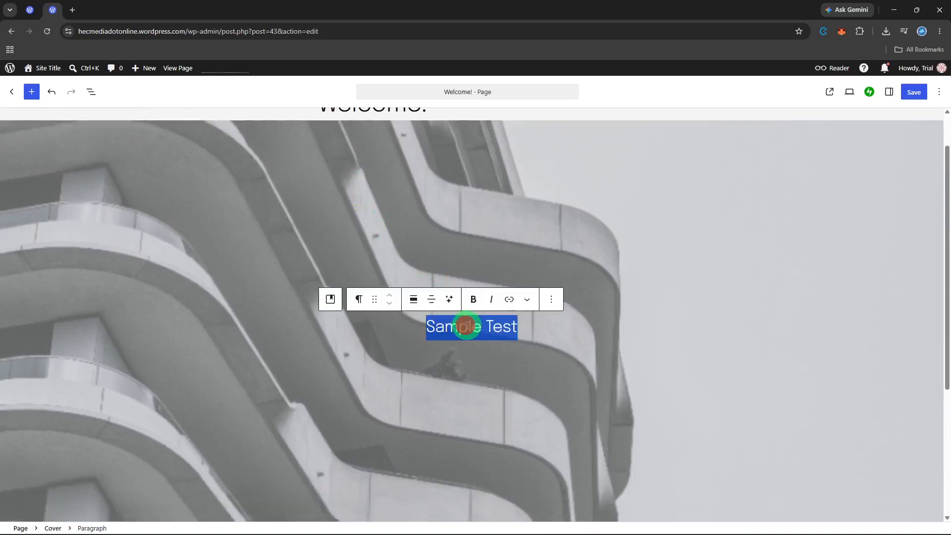
{"action": "left_click", "coordinate": [429, 307]}
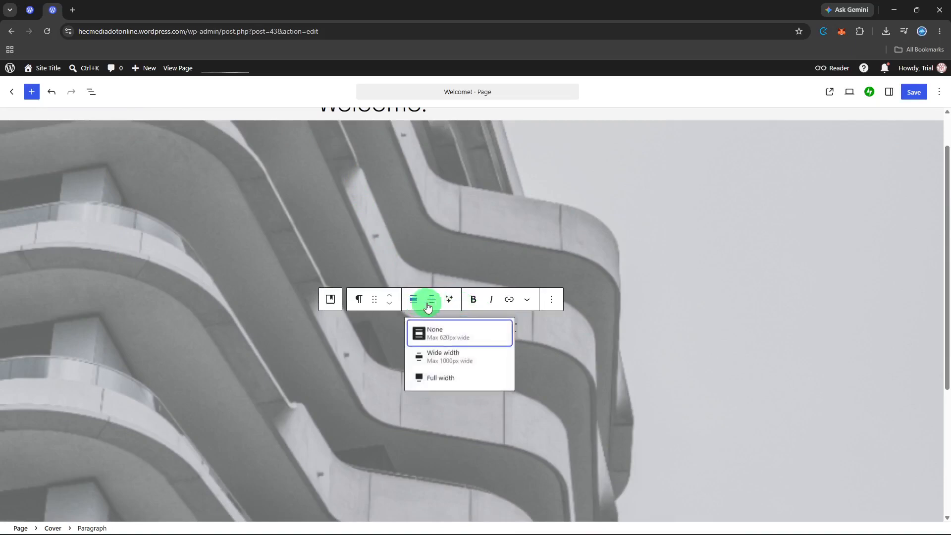
{"action": "left_click", "coordinate": [429, 307]}
{"action": "left_click", "coordinate": [431, 302]}
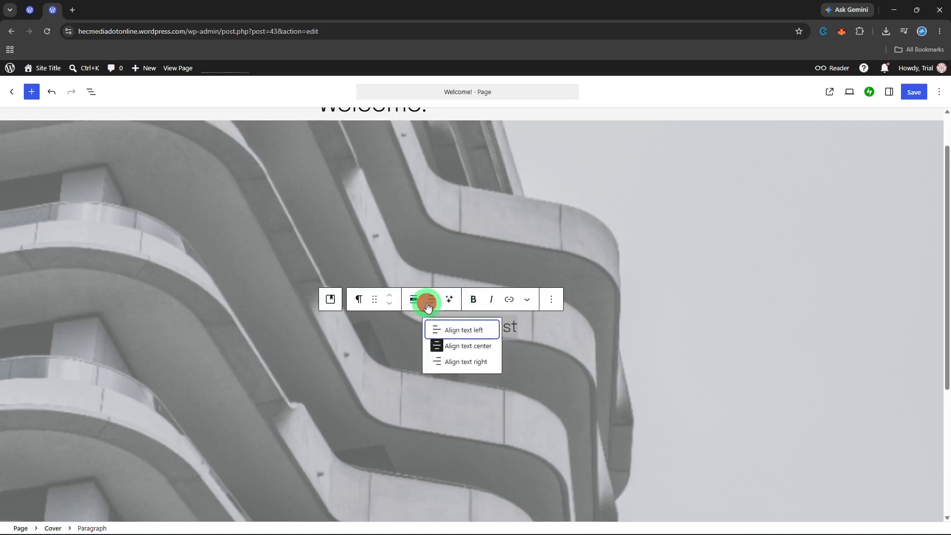
{"action": "left_click", "coordinate": [455, 347]}
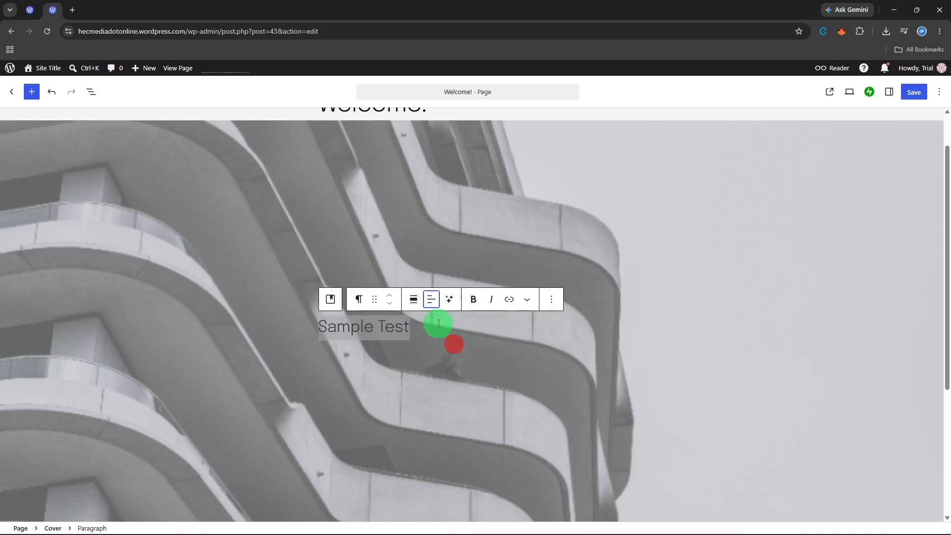
{"action": "left_click", "coordinate": [431, 308]}
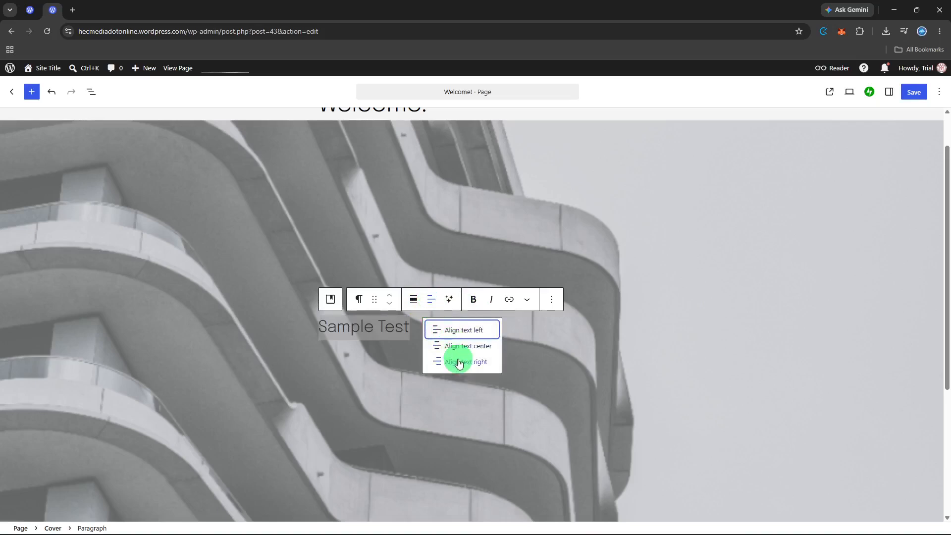
{"action": "left_click", "coordinate": [464, 332]}
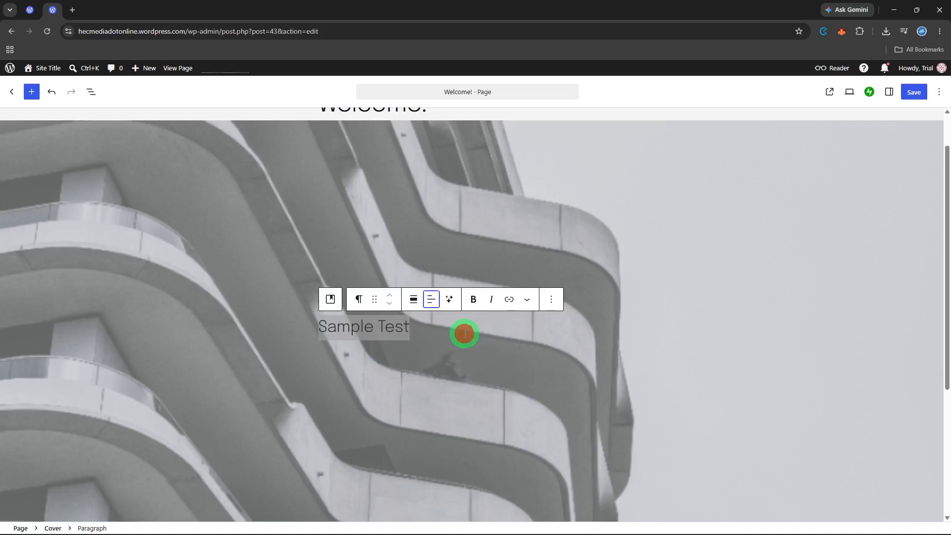
{"action": "left_click", "coordinate": [428, 303]}
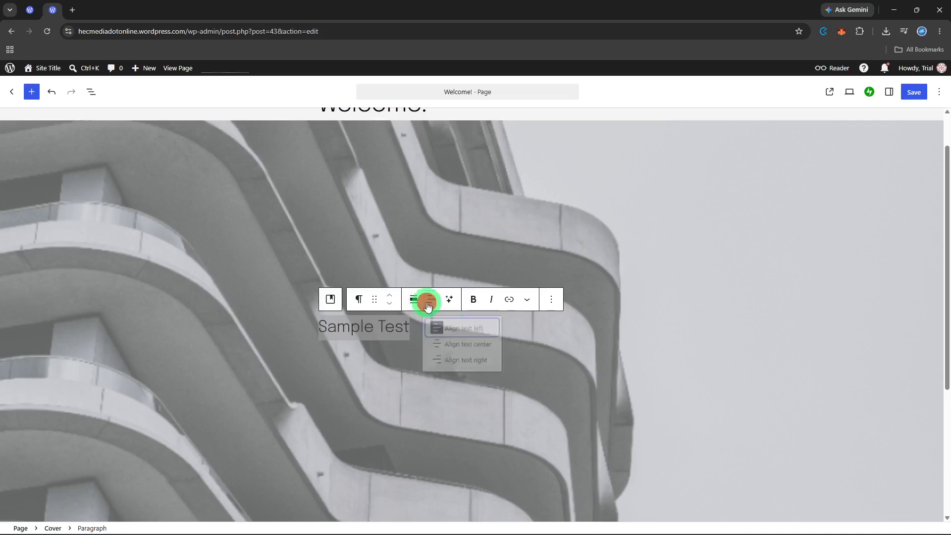
{"action": "left_click", "coordinate": [455, 367]}
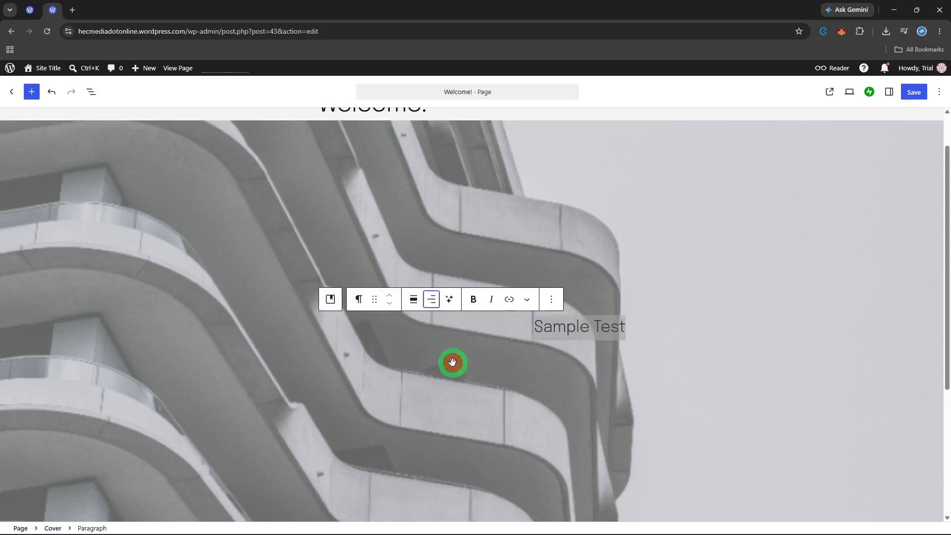
- Center the text of the "Sample Test" paragraph in the cover block
{"action": "left_click", "coordinate": [432, 300]}
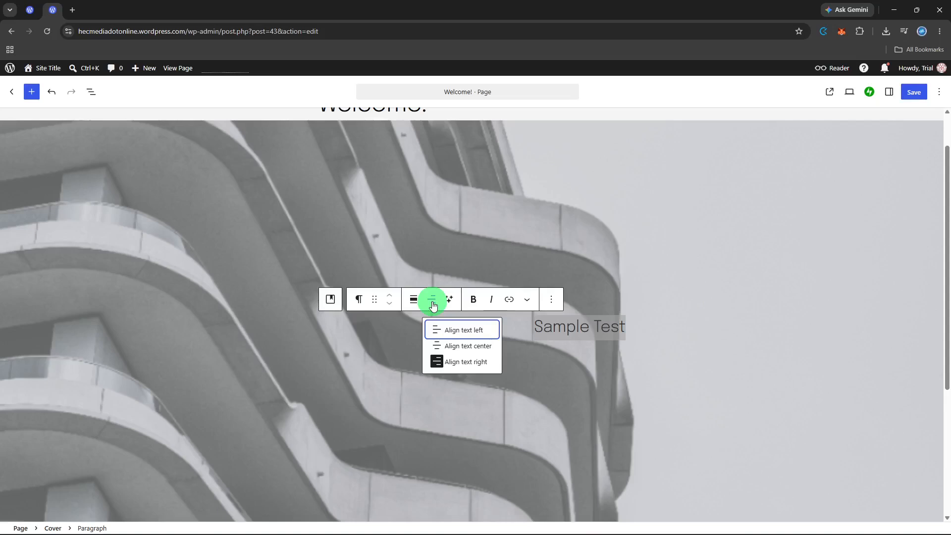
{"action": "left_click", "coordinate": [450, 345]}
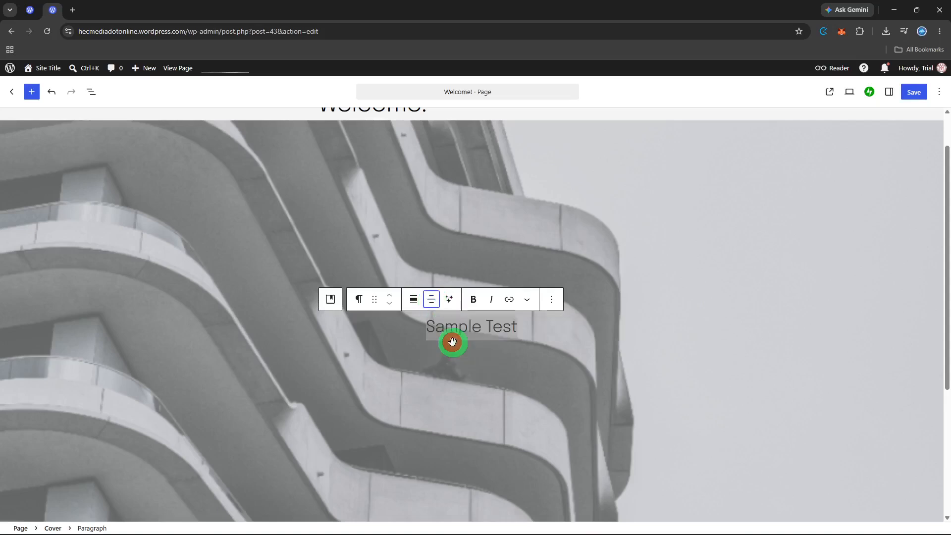
{"action": "left_click", "coordinate": [512, 336]}
{"action": "scroll", "coordinate": [539, 327], "scroll_direction": "up", "scroll_amount": 1}
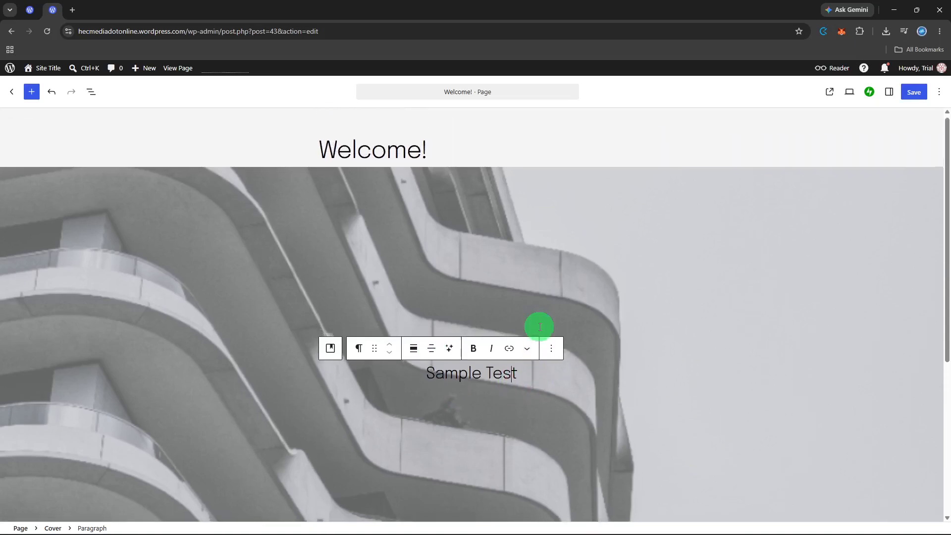
- Search the blocks for "but" and insert a Buttons block below the "Sample Test" paragraph in the cover block
{"action": "scroll", "coordinate": [539, 327], "scroll_direction": "down", "scroll_amount": 3}
{"action": "scroll", "coordinate": [535, 325], "scroll_direction": "up", "scroll_amount": 1}
{"action": "scroll", "coordinate": [527, 323], "scroll_direction": "up", "scroll_amount": 1}
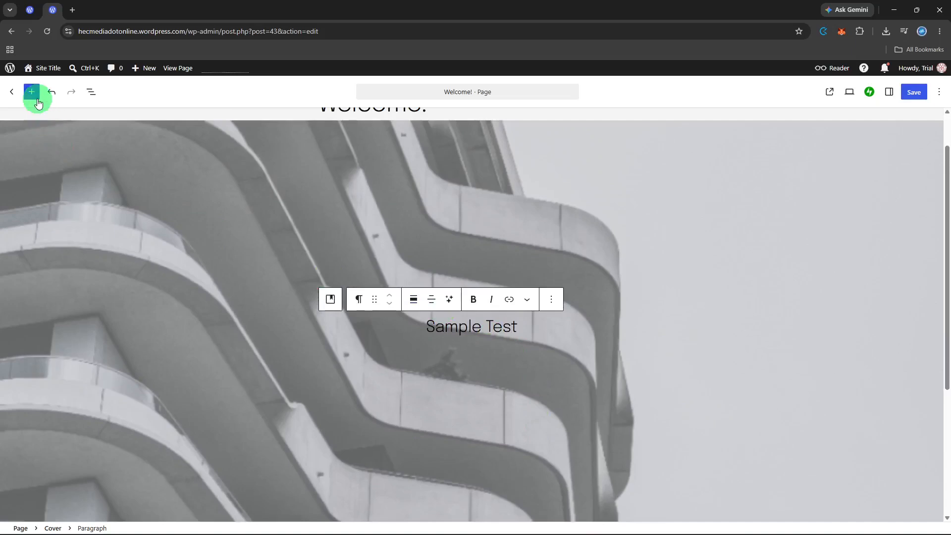
{"action": "left_click", "coordinate": [31, 92]}
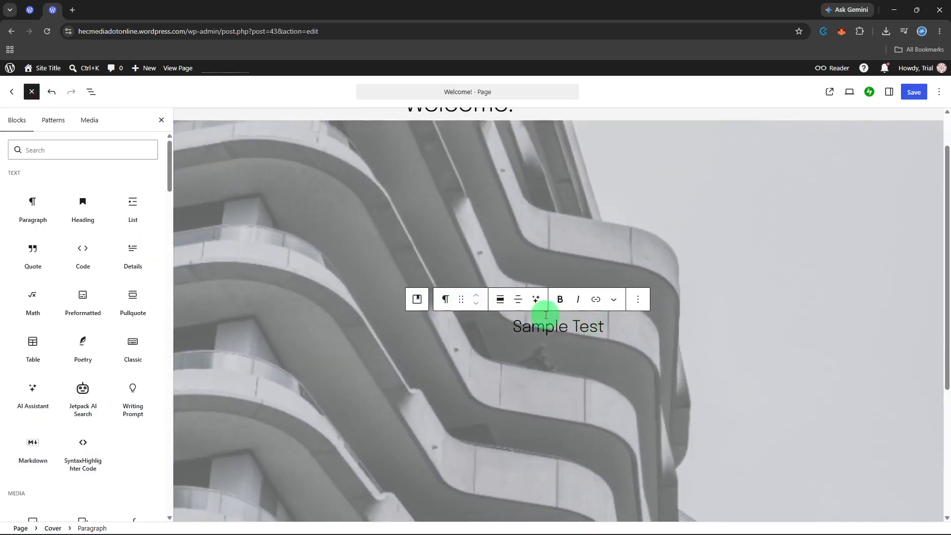
{"action": "left_click", "coordinate": [149, 147]}
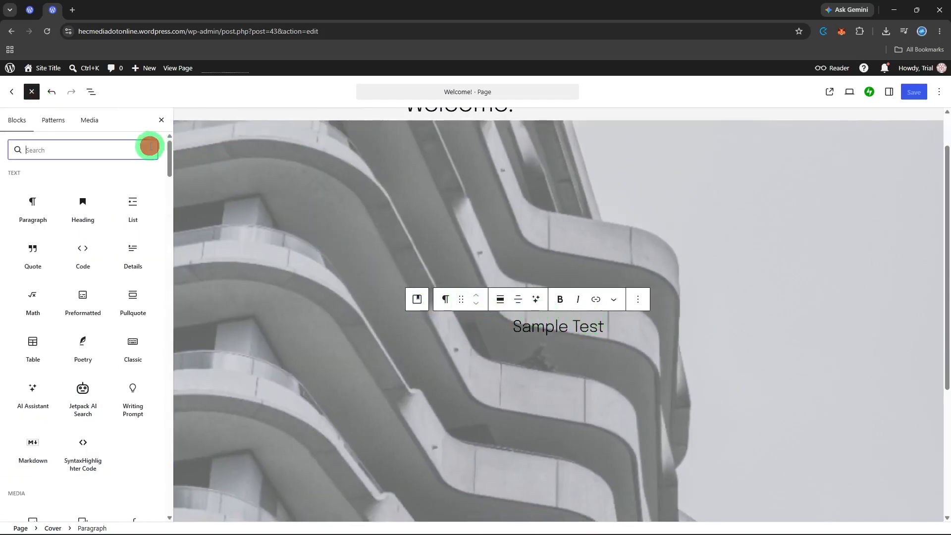
{"action": "type", "text": "but"}
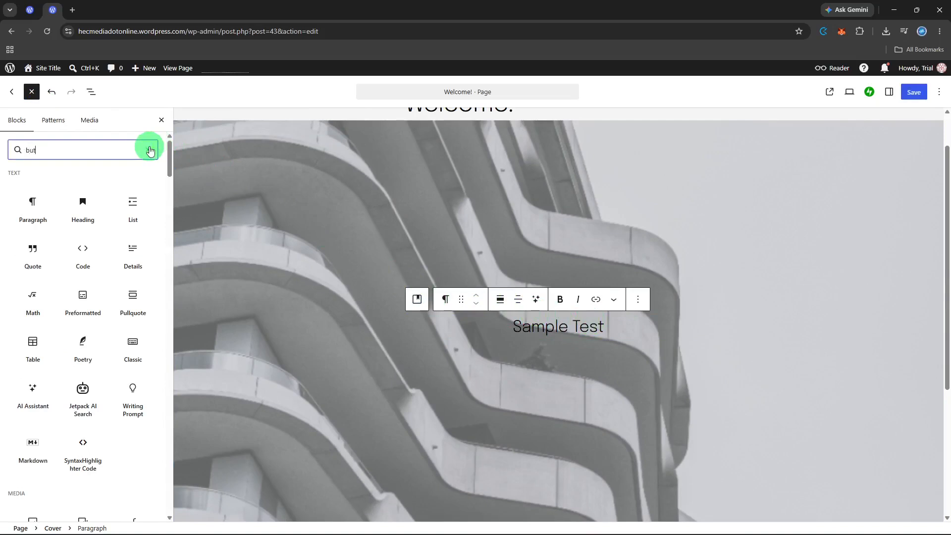
{"action": "left_click", "coordinate": [34, 189]}
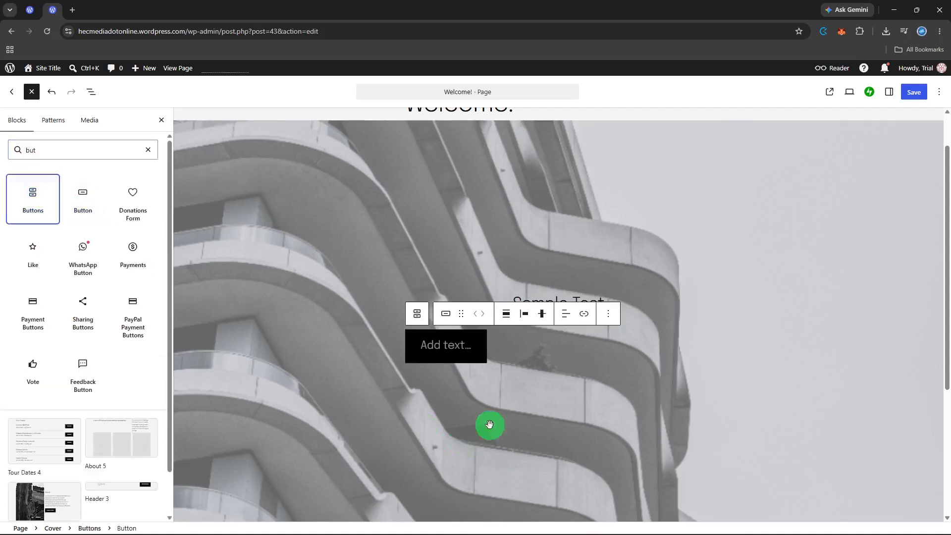
{"action": "left_click", "coordinate": [525, 346]}
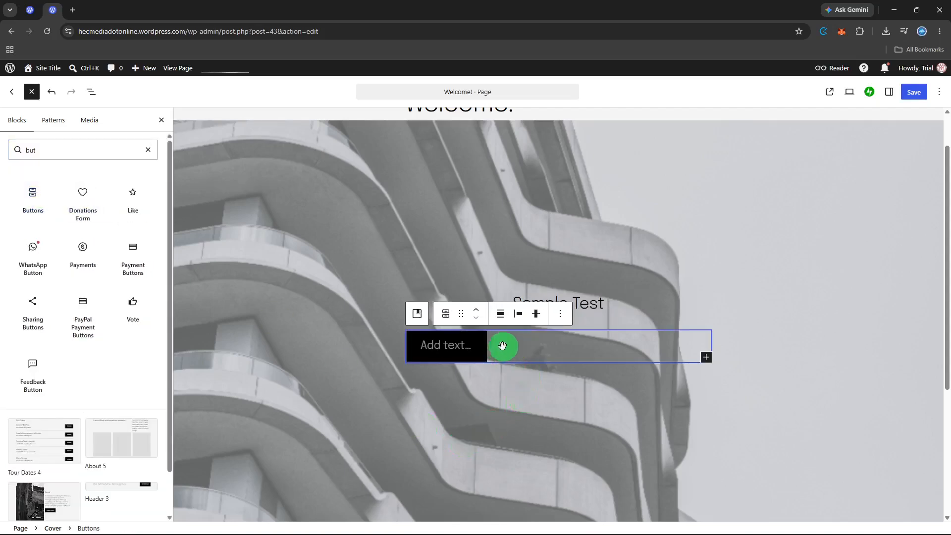
{"action": "left_click", "coordinate": [501, 315]}
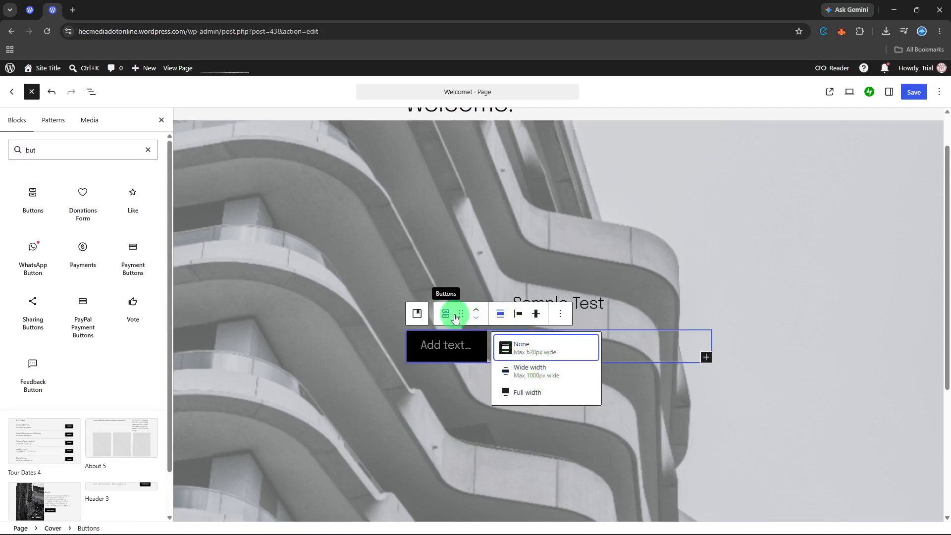
{"action": "left_click", "coordinate": [656, 312]}
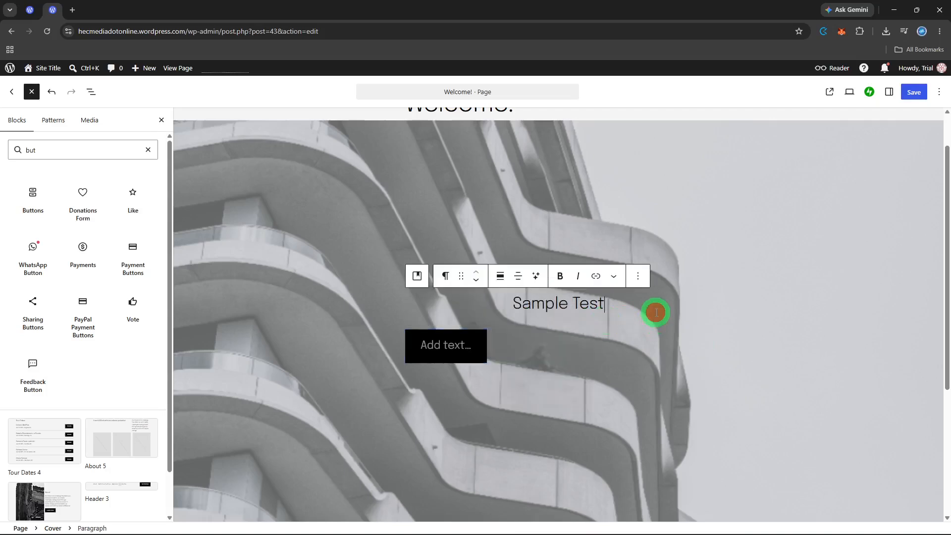
{"action": "left_click", "coordinate": [585, 310]}
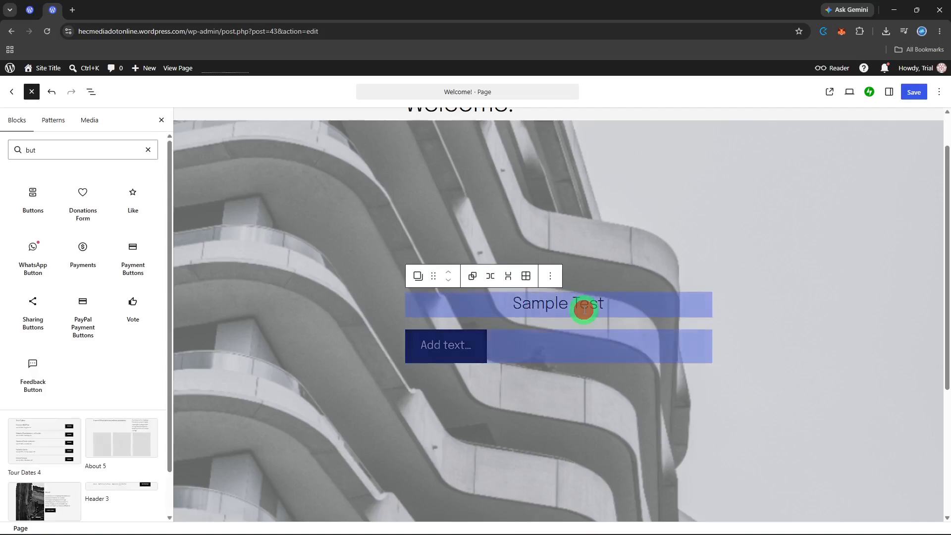
{"action": "left_click", "coordinate": [629, 247]}
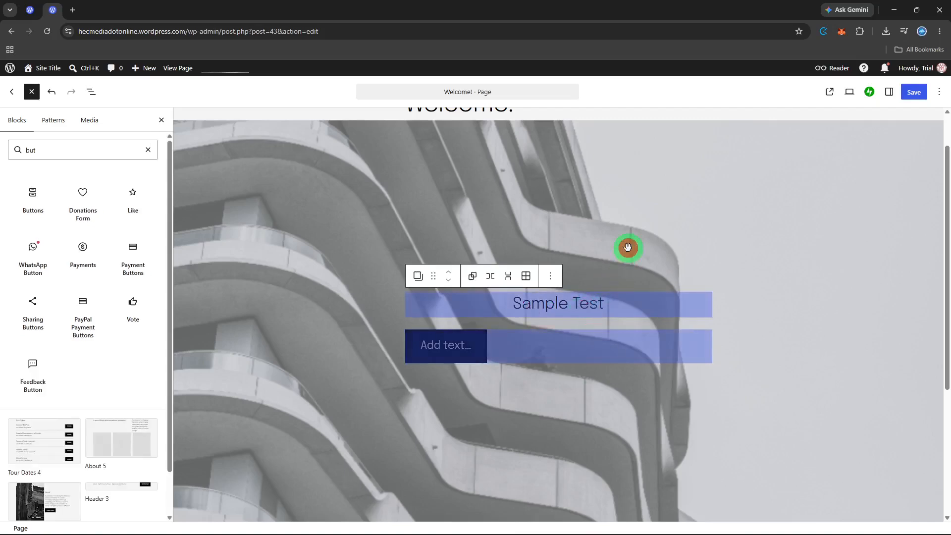
- Turn off full height for the cover block and close the block inserter
{"action": "left_click", "coordinate": [580, 229]}
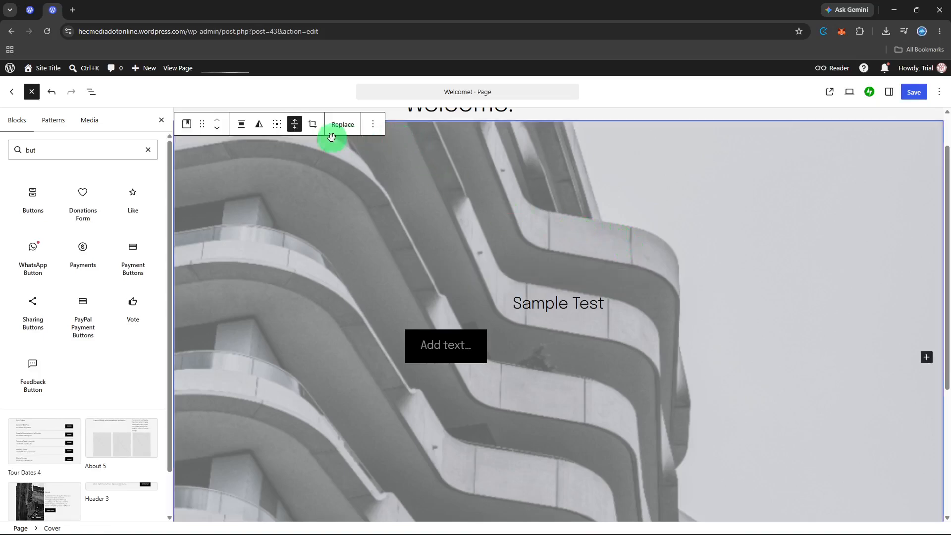
{"action": "left_click", "coordinate": [294, 124]}
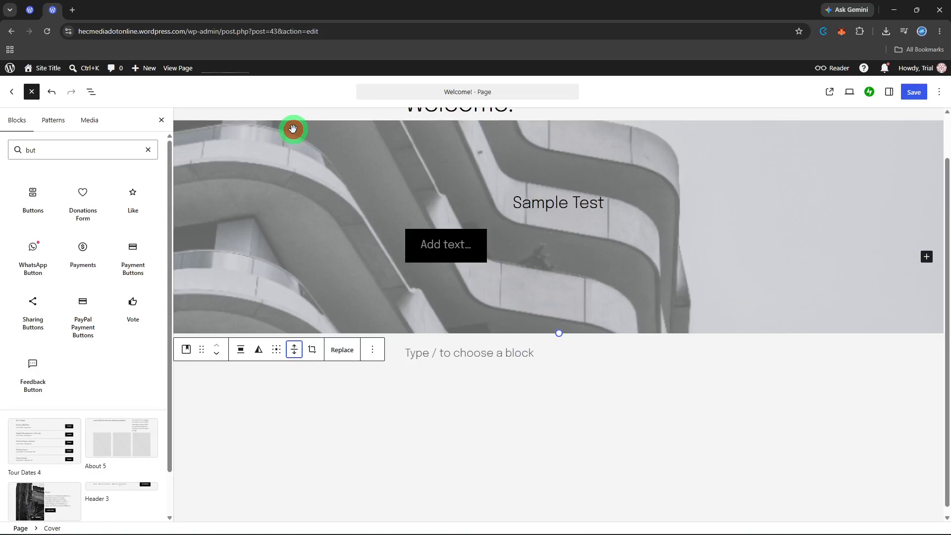
{"action": "scroll", "coordinate": [327, 166], "scroll_direction": "up", "scroll_amount": 1}
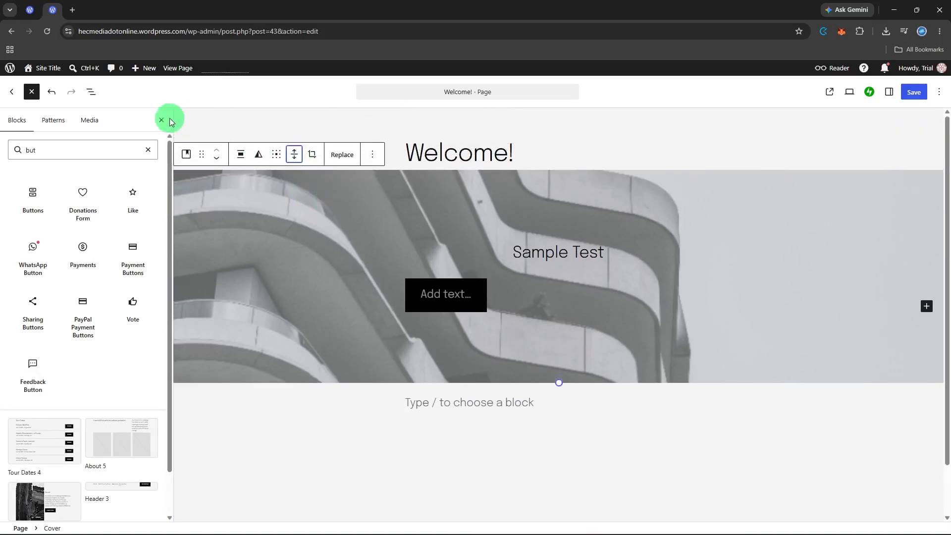
{"action": "left_click", "coordinate": [161, 120]}
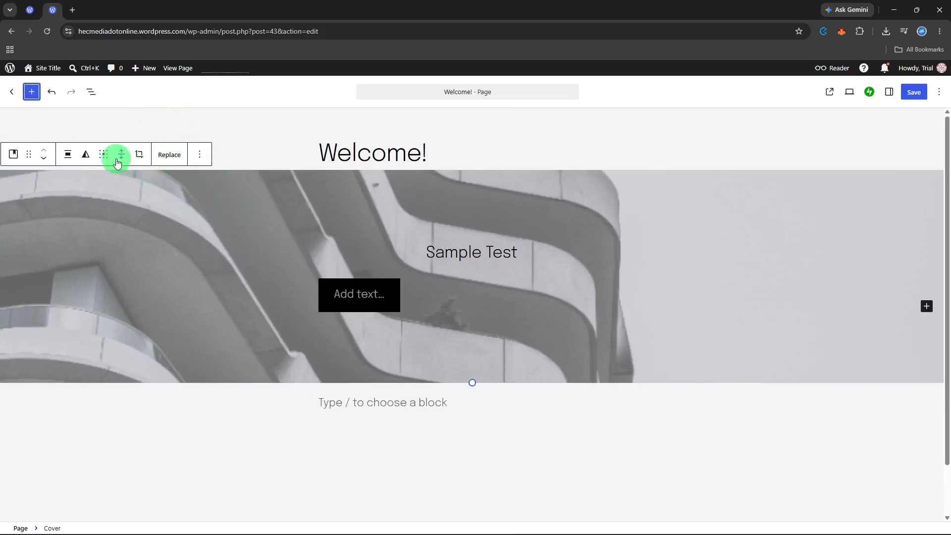
{"action": "left_click", "coordinate": [119, 158]}
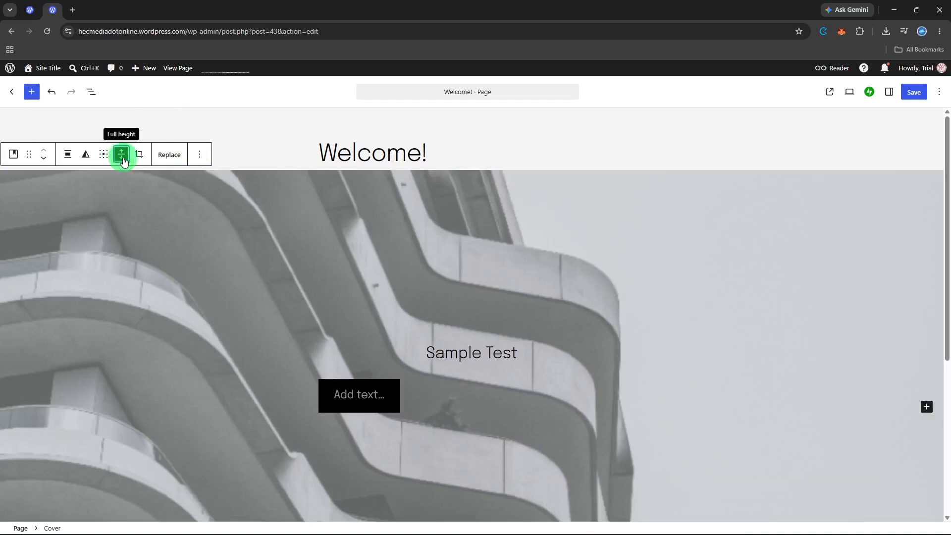
{"action": "left_click", "coordinate": [122, 155]}
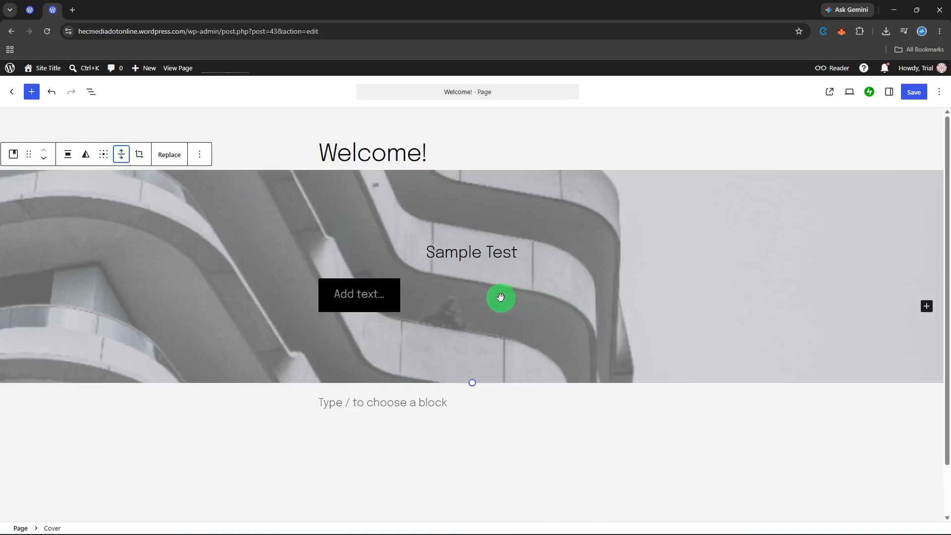
- Replace the cover block's image with the third image from the Media Library, the blue-grey ribbed placeholder
{"action": "left_click", "coordinate": [293, 208]}
{"action": "right_click", "coordinate": [293, 207]}
{"action": "key", "text": "Escape"}
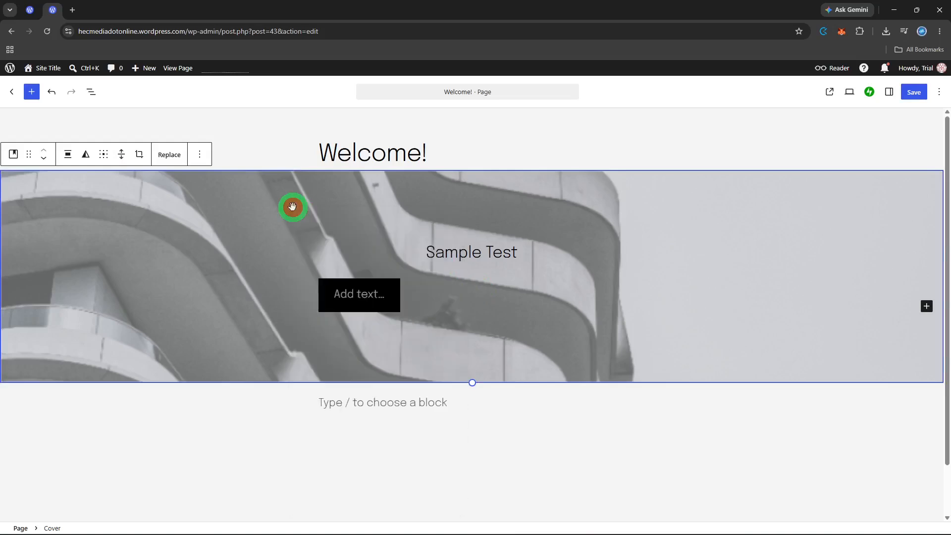
{"action": "left_click", "coordinate": [181, 156]}
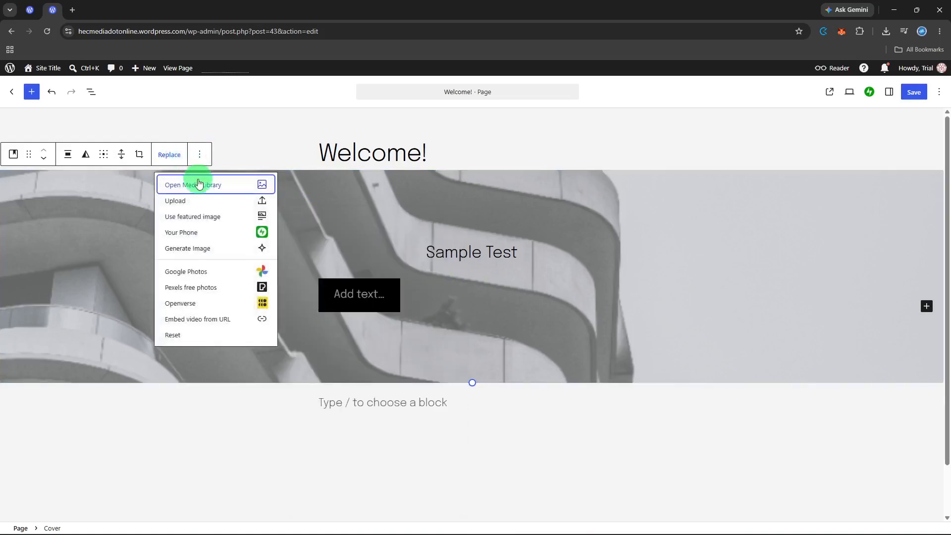
{"action": "left_click", "coordinate": [199, 181]}
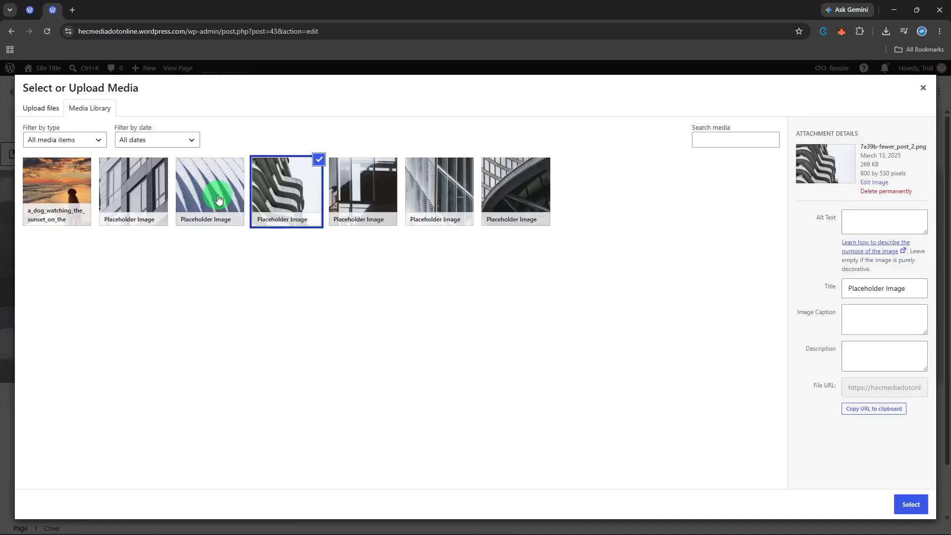
{"action": "left_click", "coordinate": [218, 196]}
{"action": "left_click", "coordinate": [908, 503]}
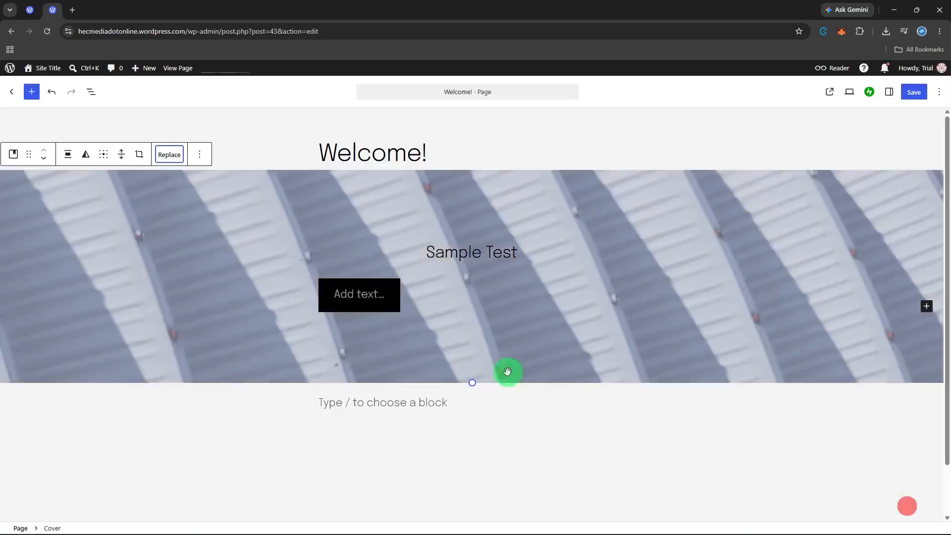
- Try the top center content position for the cover block and return it to the center
{"action": "left_click", "coordinate": [477, 336]}
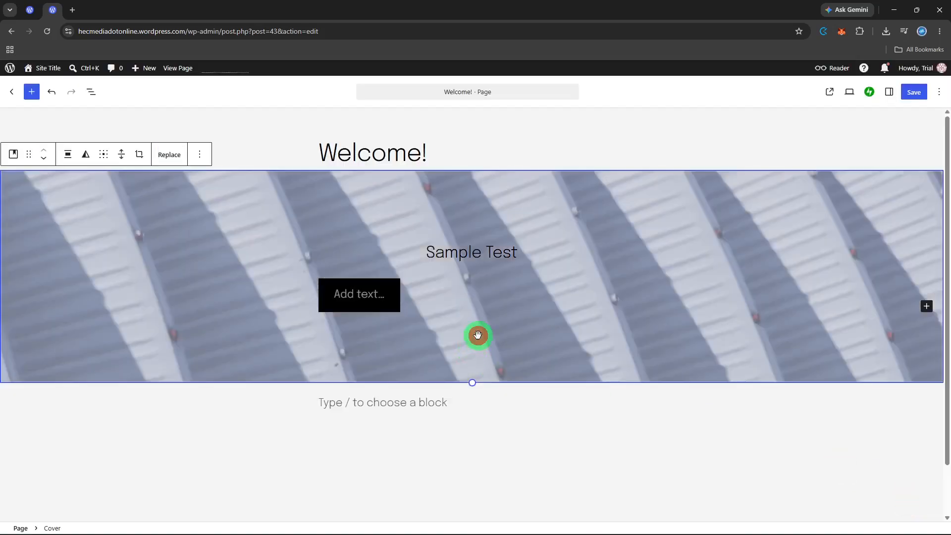
{"action": "left_click", "coordinate": [200, 155]}
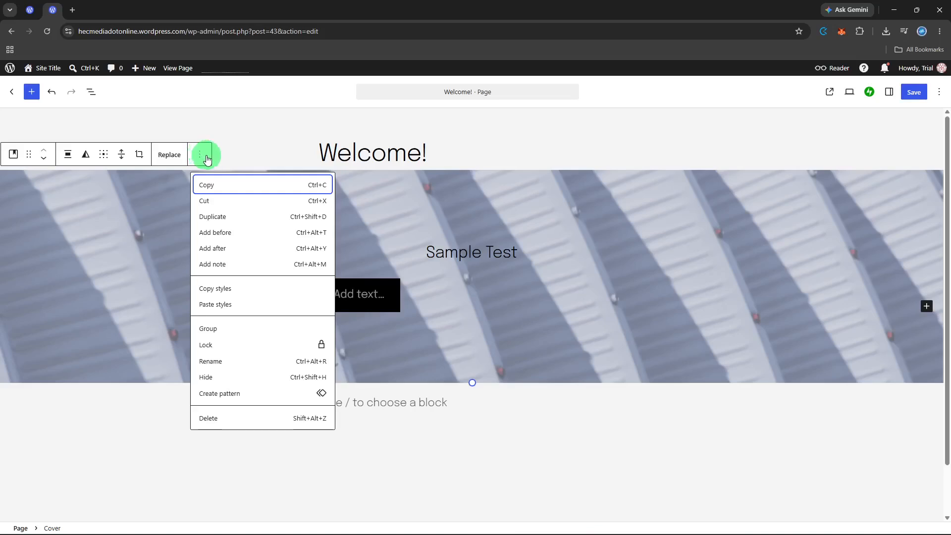
{"action": "left_click", "coordinate": [105, 158]}
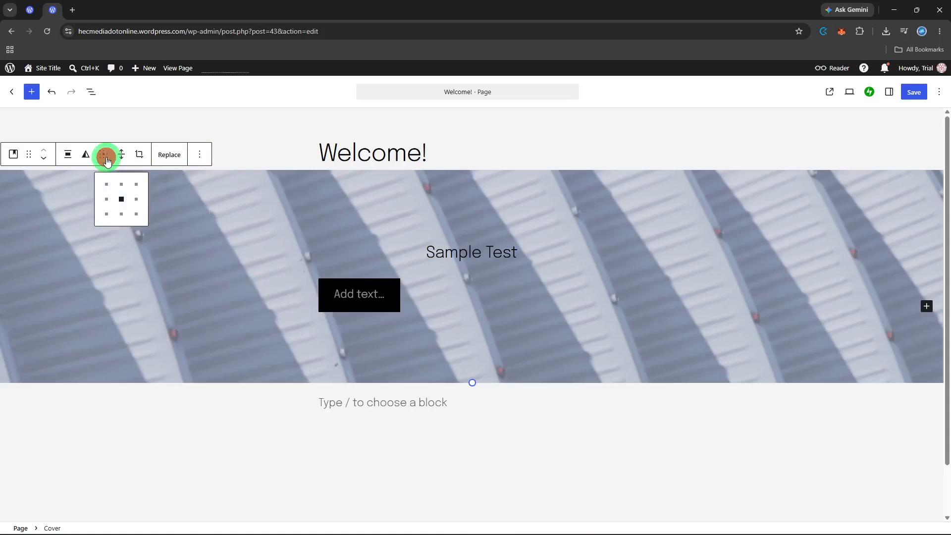
{"action": "left_click", "coordinate": [119, 184]}
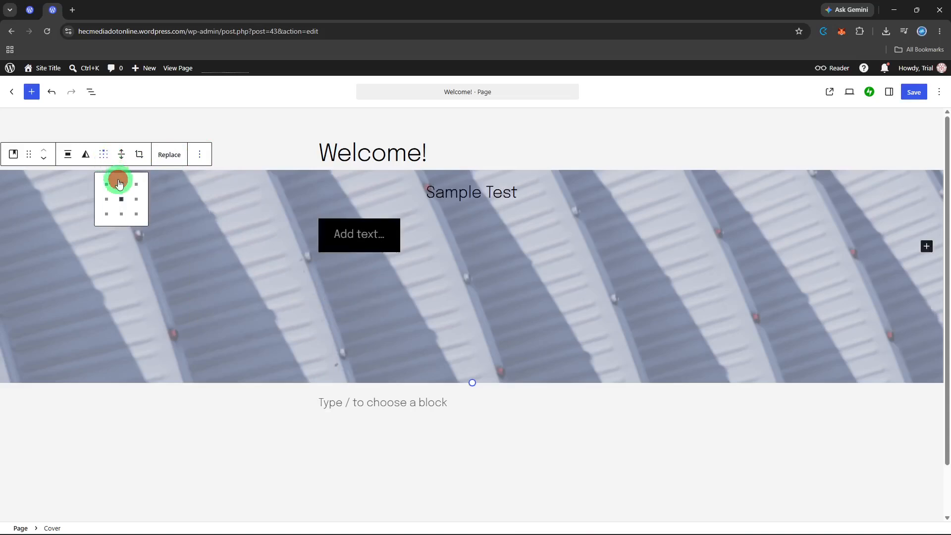
{"action": "left_click", "coordinate": [121, 199]}
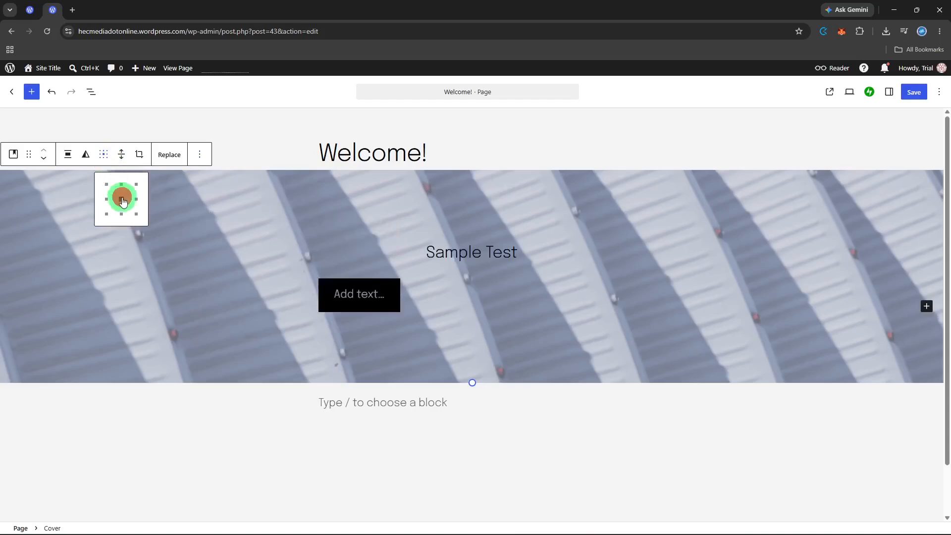
- Move the cover block down below the empty paragraph and preview the page in the mobile viewport
{"action": "left_click", "coordinate": [43, 160]}
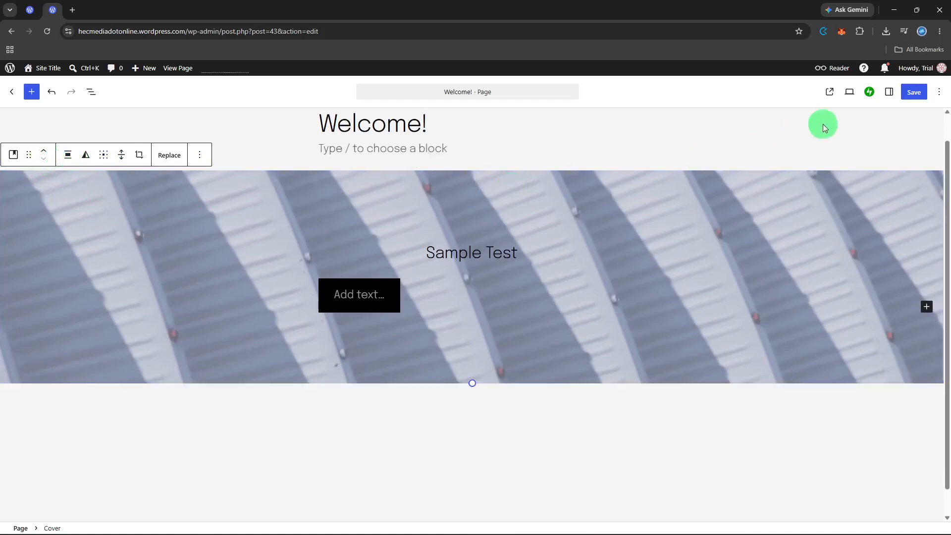
{"action": "left_click", "coordinate": [850, 92]}
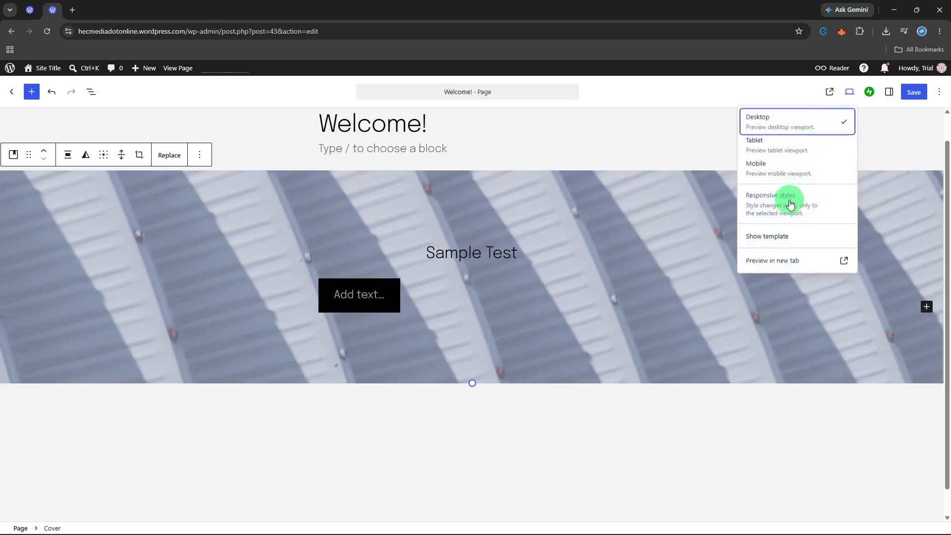
{"action": "left_click", "coordinate": [787, 174]}
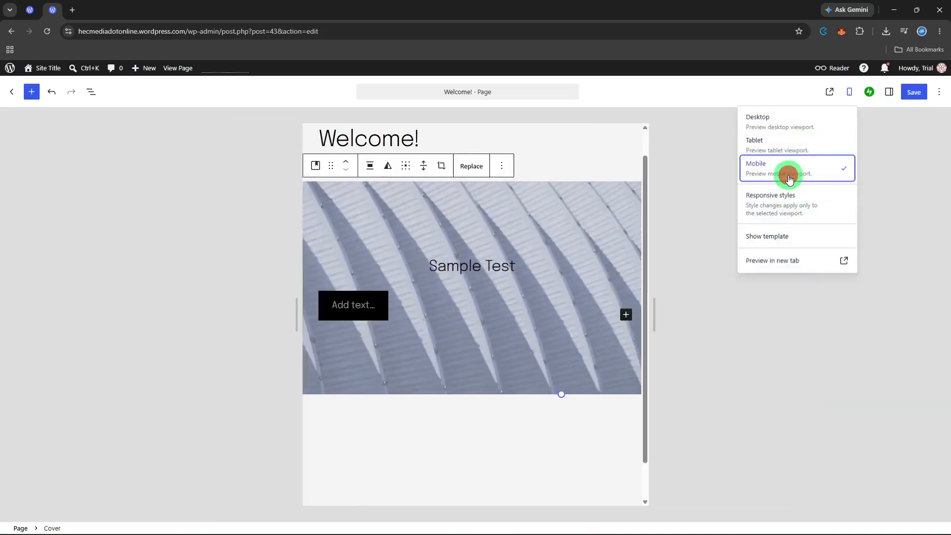
{"action": "scroll", "coordinate": [514, 234], "scroll_direction": "down", "scroll_amount": 2}
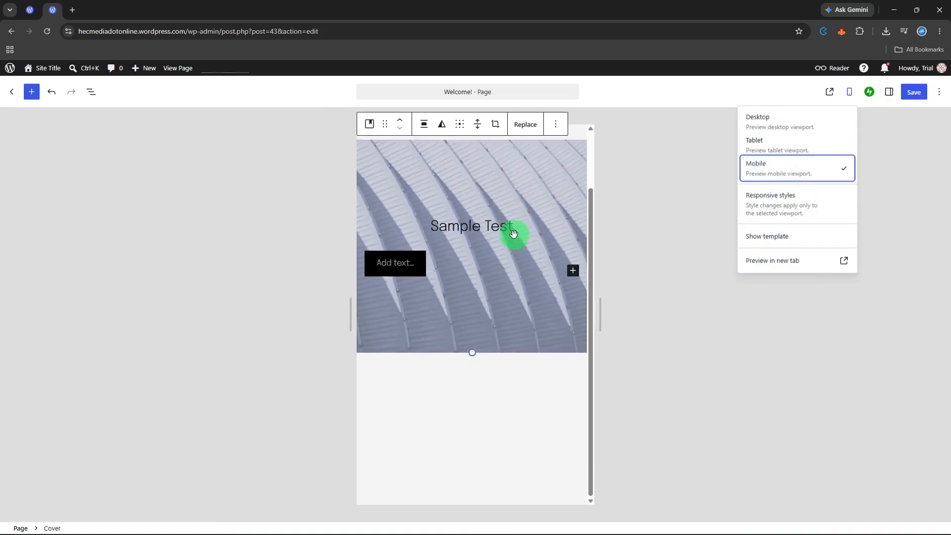
{"action": "scroll", "coordinate": [514, 235], "scroll_direction": "up", "scroll_amount": 2}
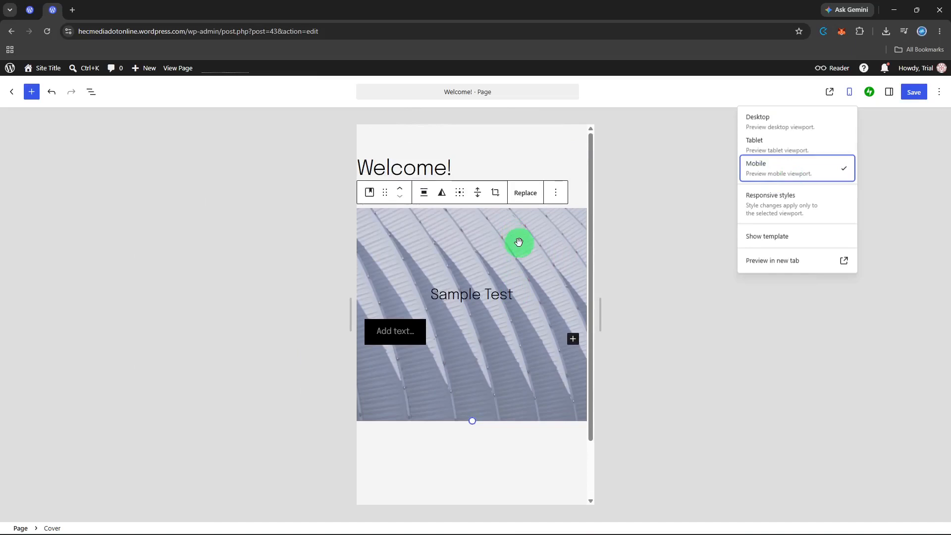
- Set the cover block to full height while in the mobile preview
{"action": "left_click", "coordinate": [477, 204]}
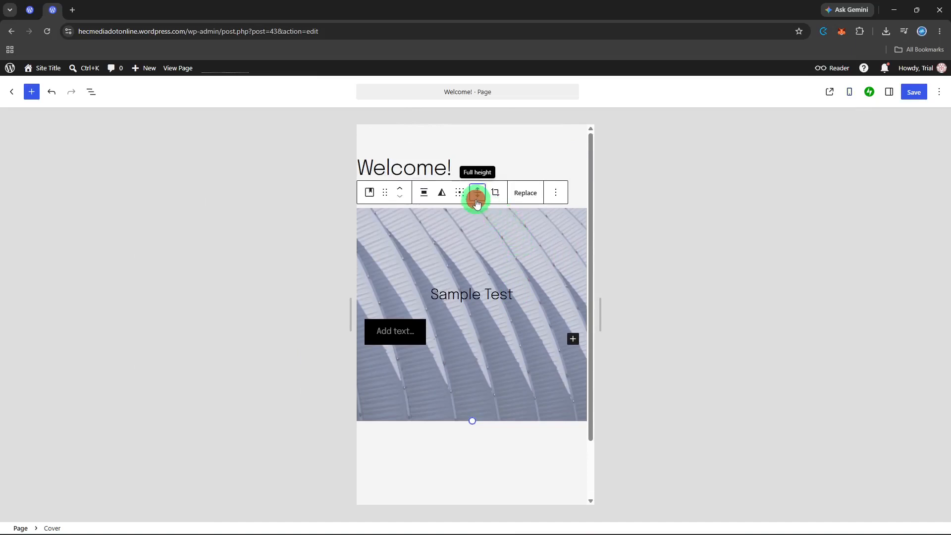
{"action": "left_click", "coordinate": [477, 204]}
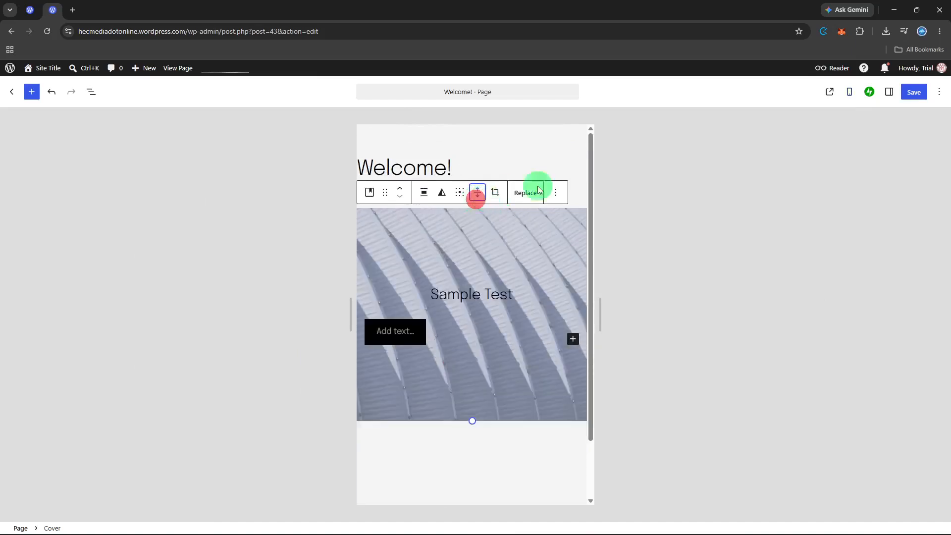
{"action": "left_click", "coordinate": [849, 93]}
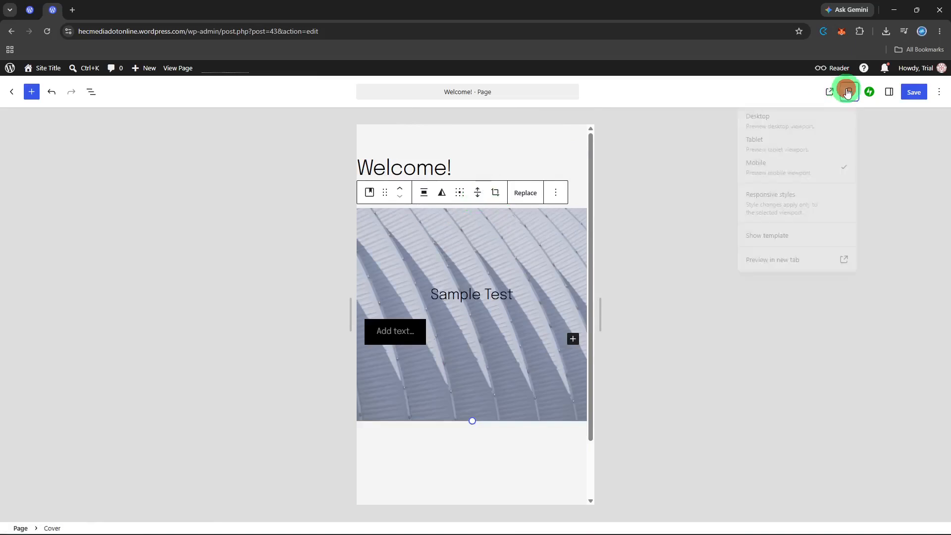
{"action": "left_click", "coordinate": [848, 92]}
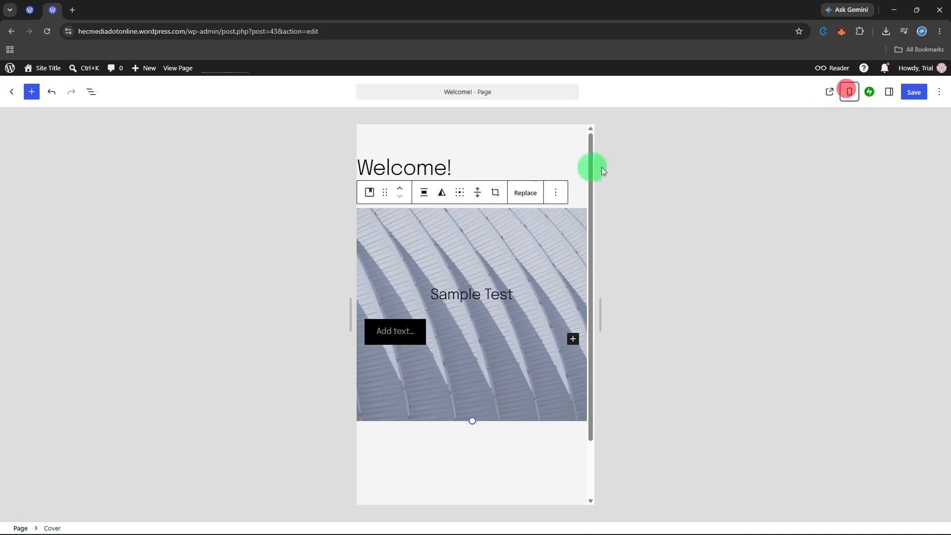
{"action": "left_click", "coordinate": [479, 194]}
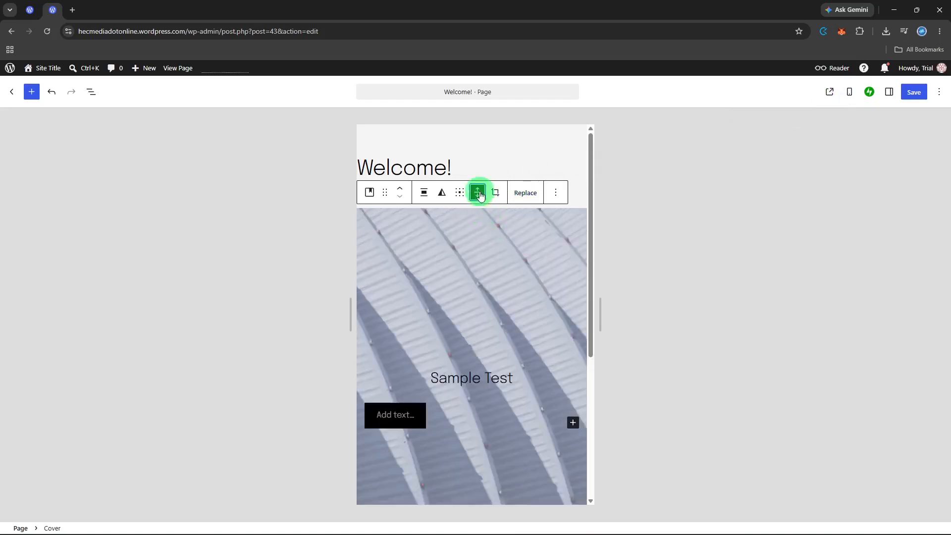
- Transform the cover block's Buttons block into a Subscribe block and reselect the cover block
{"action": "left_click", "coordinate": [471, 419]}
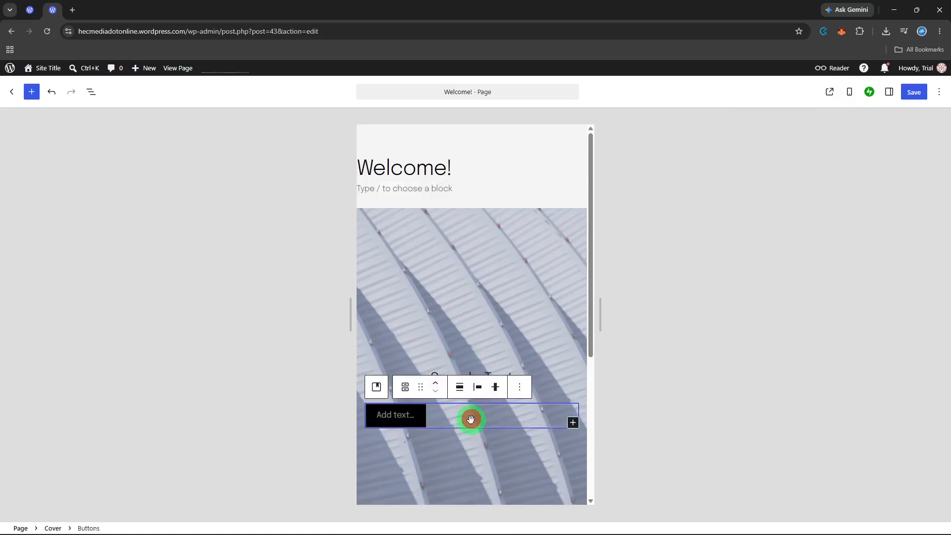
{"action": "left_click", "coordinate": [403, 389]}
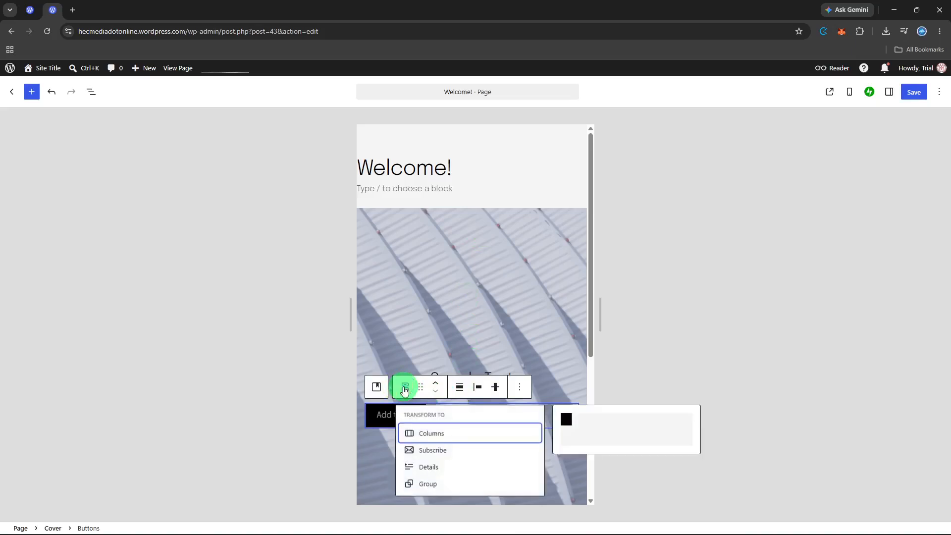
{"action": "left_click", "coordinate": [432, 446]}
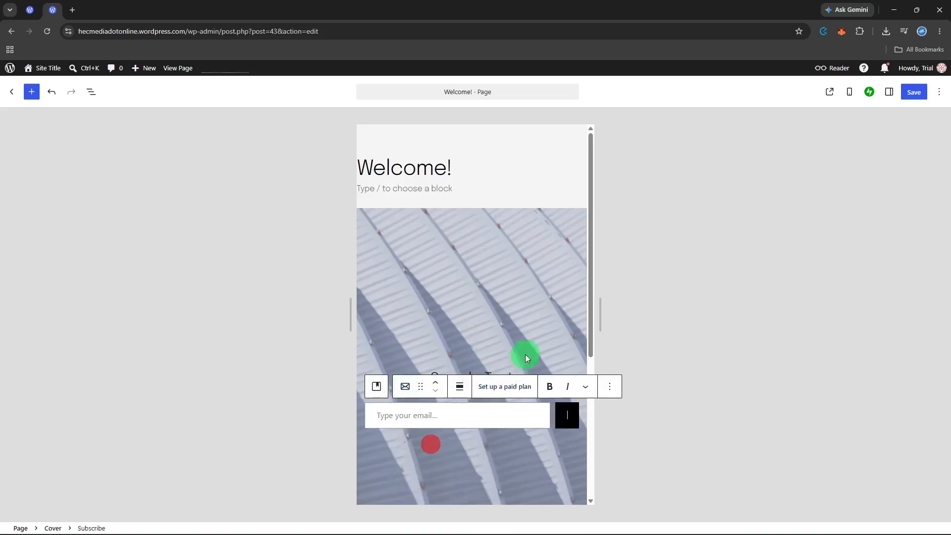
{"action": "left_click", "coordinate": [539, 331]}
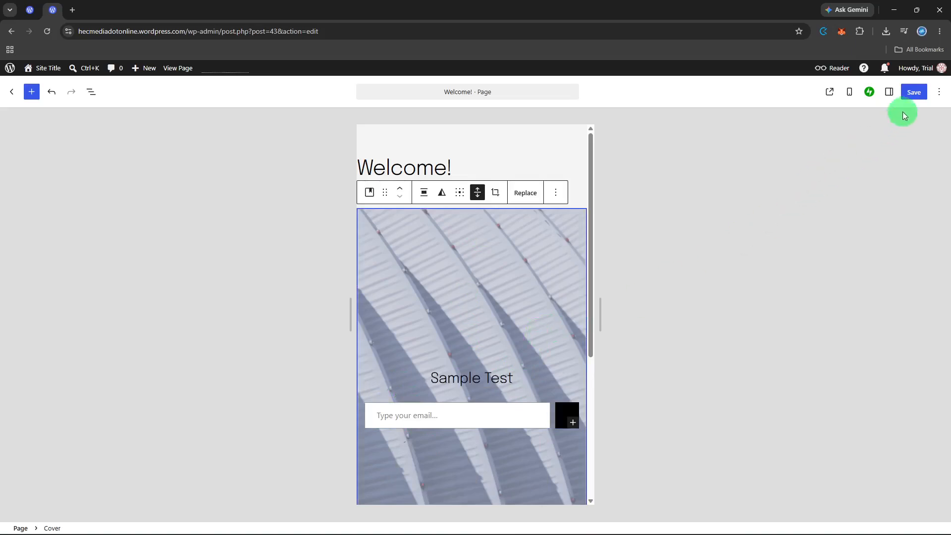
- Save the Welcome! page and switch the preview back to the desktop viewport
{"action": "left_click", "coordinate": [913, 96]}
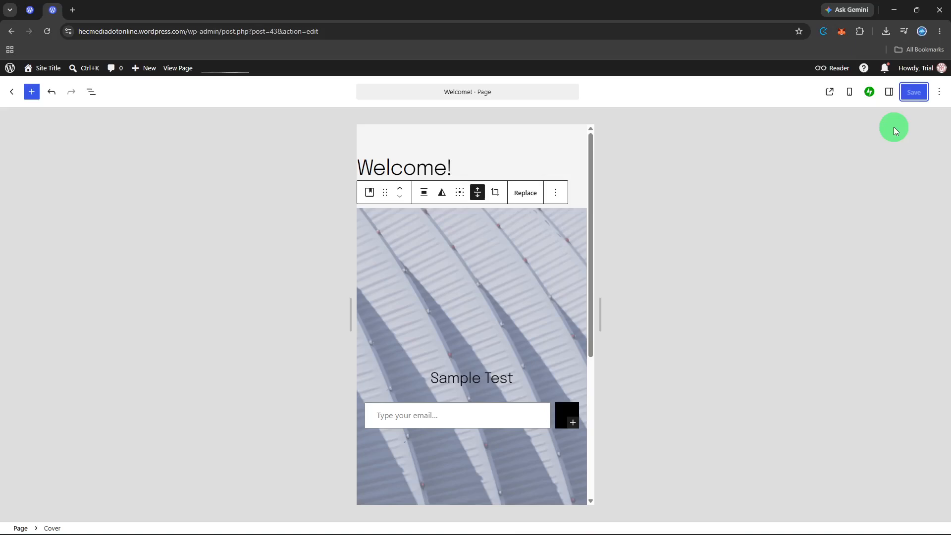
{"action": "left_click", "coordinate": [845, 99]}
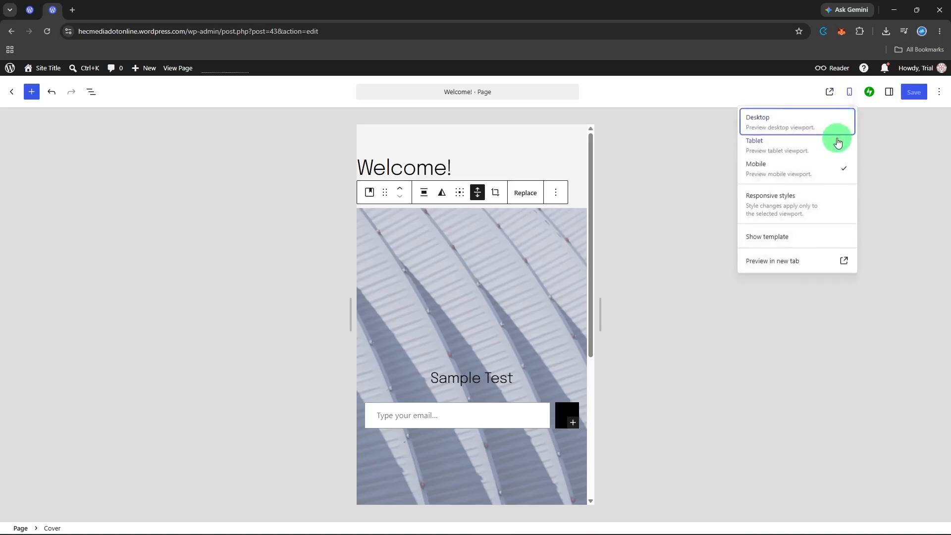
{"action": "left_click", "coordinate": [823, 126]}
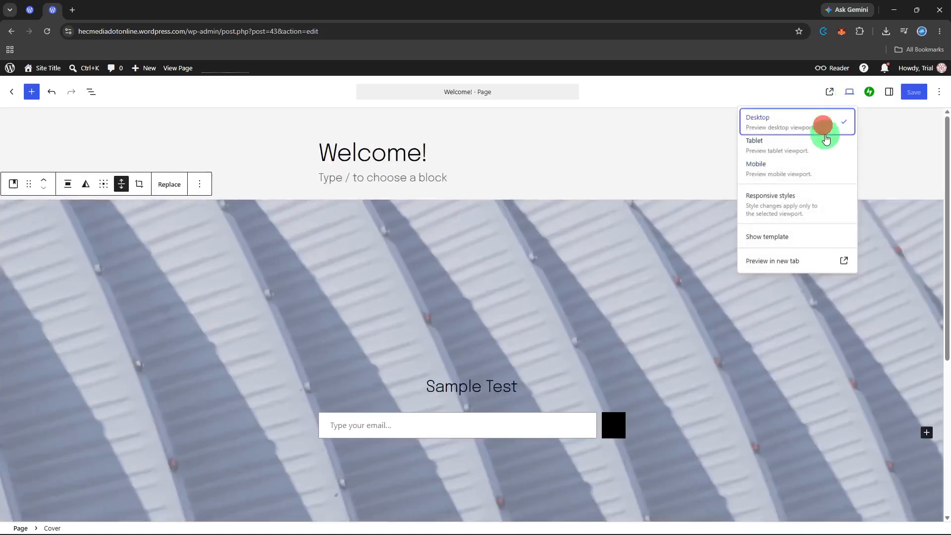
{"action": "left_click", "coordinate": [888, 158]}
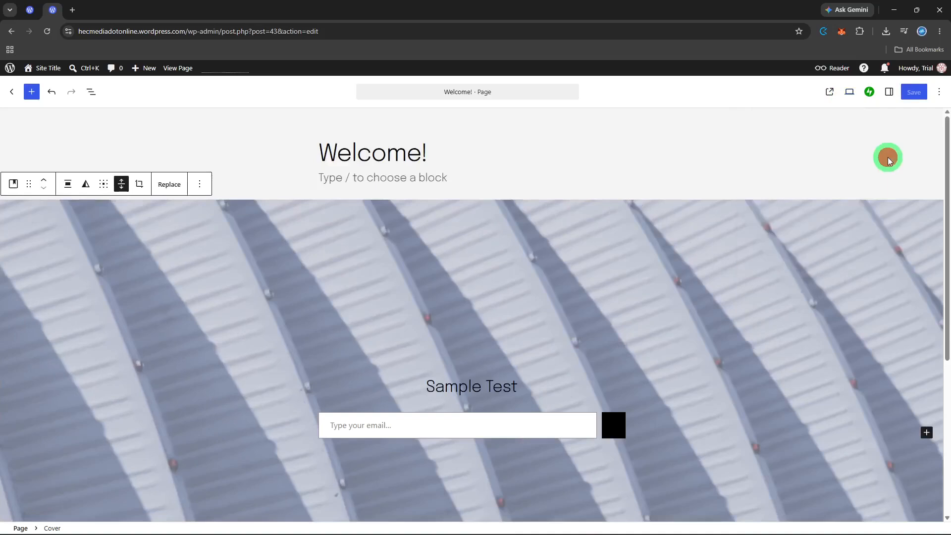